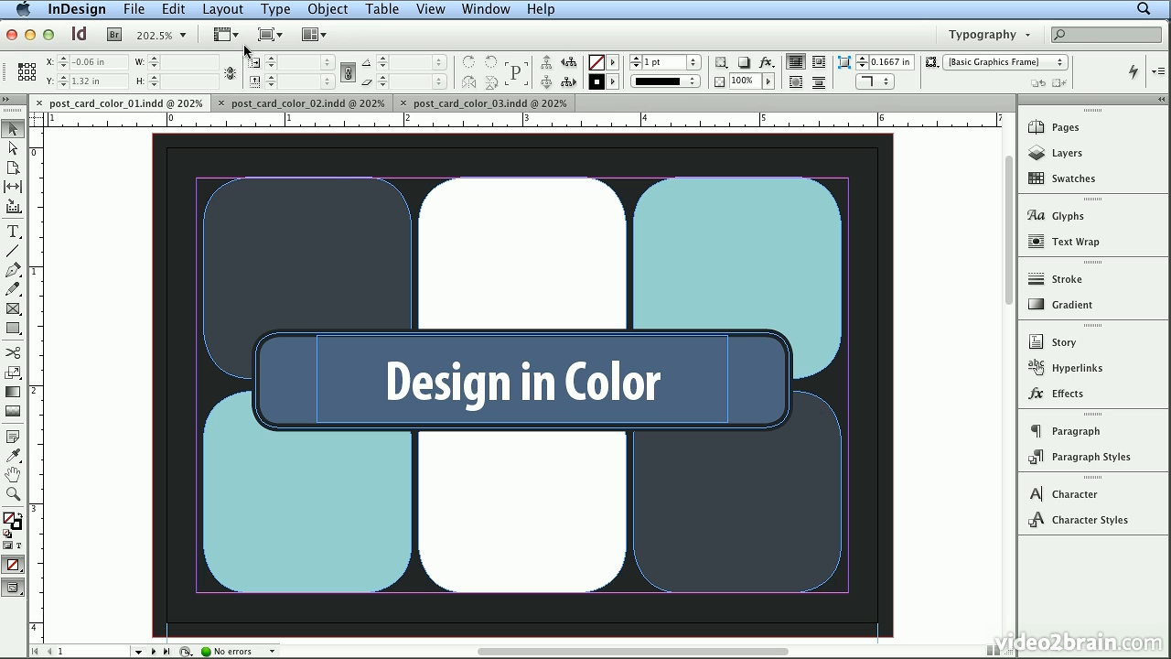
- Show post_card_color_01.indd in Preview mode, view its second page and return to the first page
{"action": "left_click", "coordinate": [266, 34]}
{"action": "left_click", "coordinate": [279, 86]}
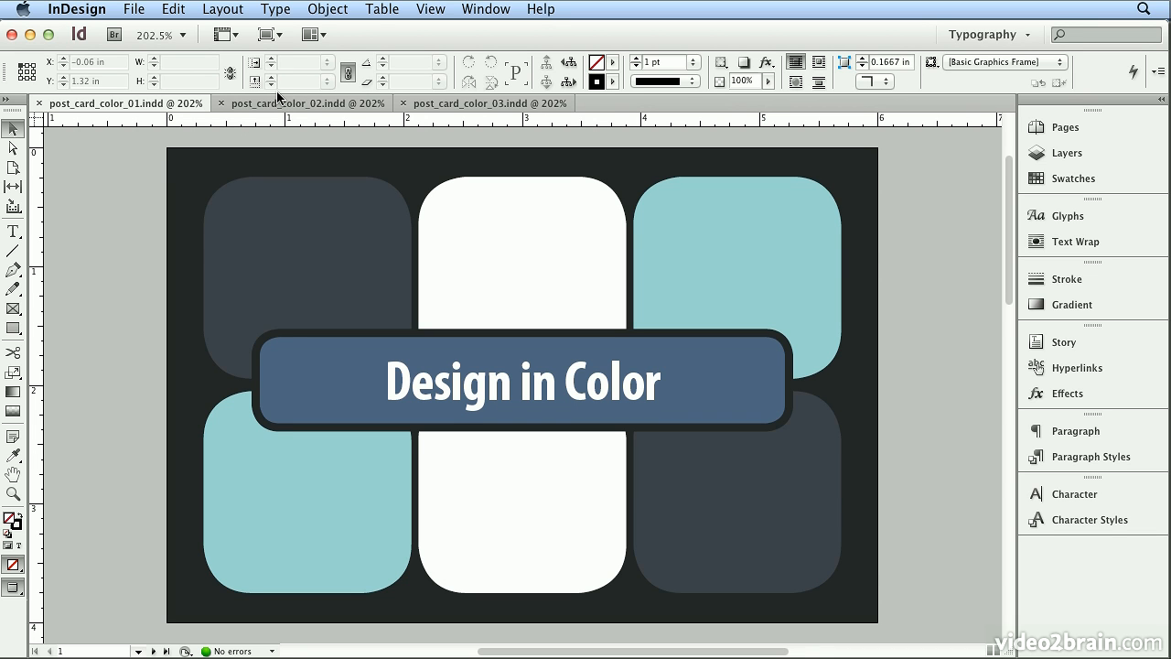
{"action": "left_click", "coordinate": [1043, 134]}
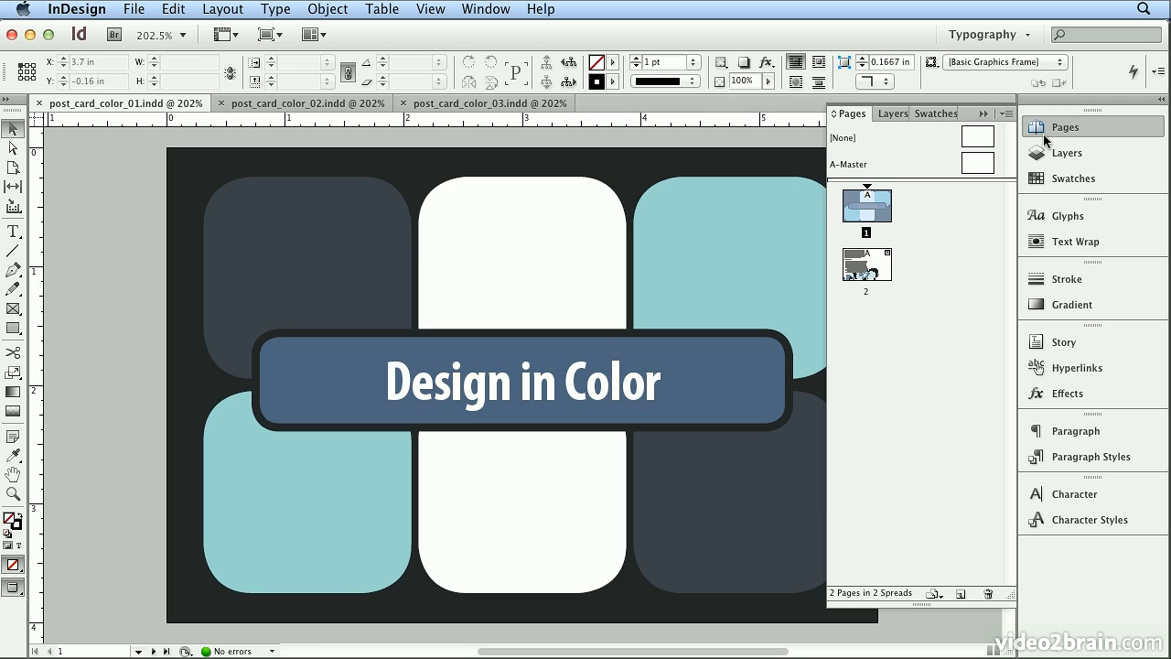
{"action": "double_click", "coordinate": [867, 264]}
{"action": "left_click", "coordinate": [1103, 126]}
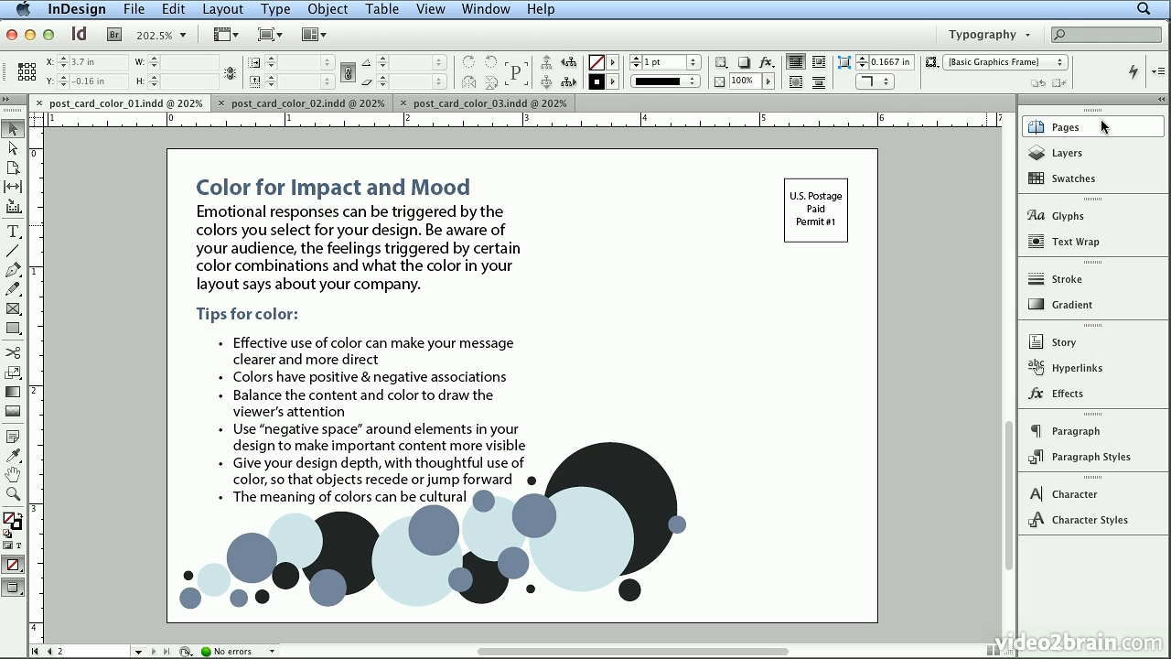
{"action": "left_click", "coordinate": [1103, 127]}
{"action": "double_click", "coordinate": [878, 221]}
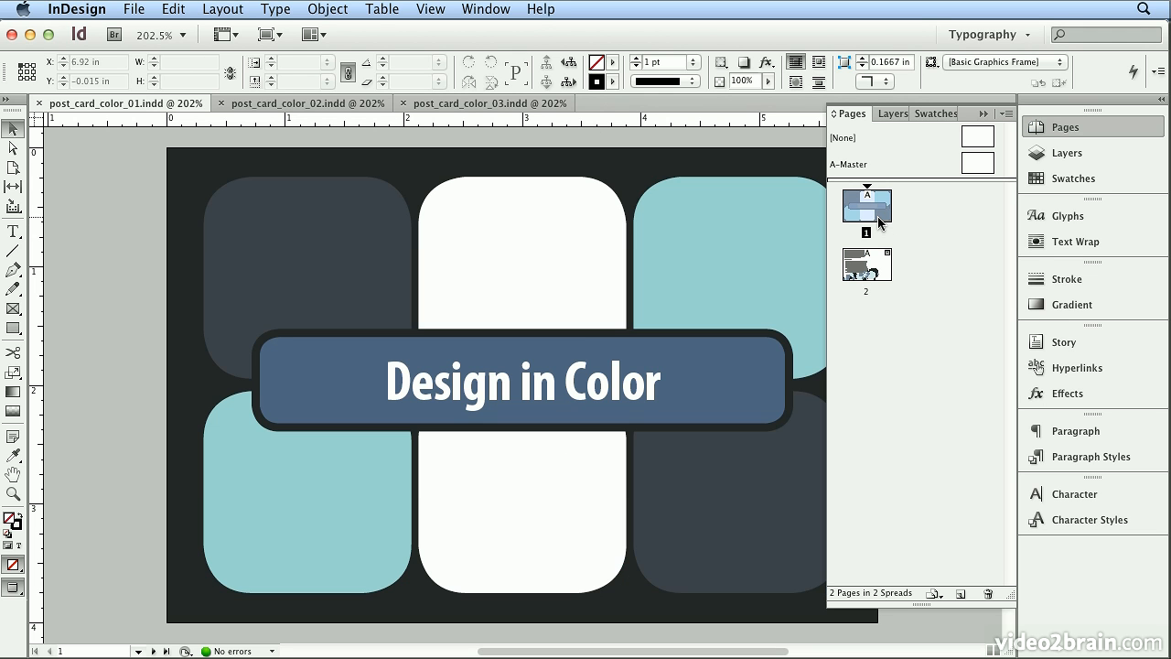
- Show post_card_color_02.indd in Preview mode and compare its two pages, ending on the first page
{"action": "left_click", "coordinate": [284, 104]}
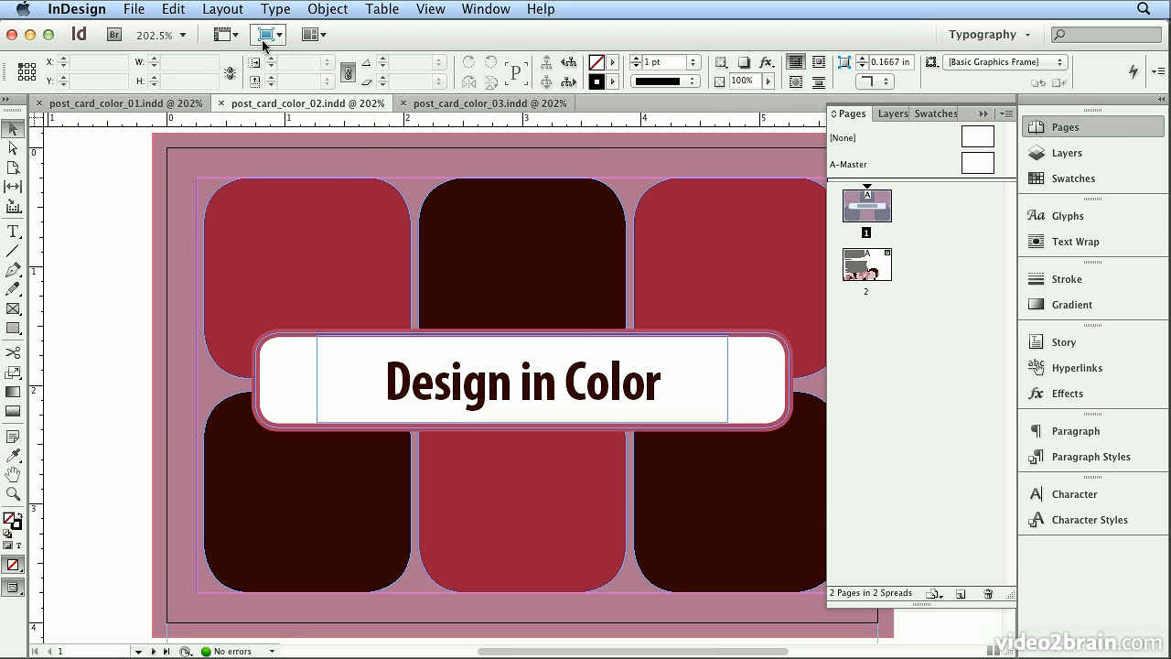
{"action": "left_click", "coordinate": [264, 37]}
{"action": "left_click", "coordinate": [262, 91]}
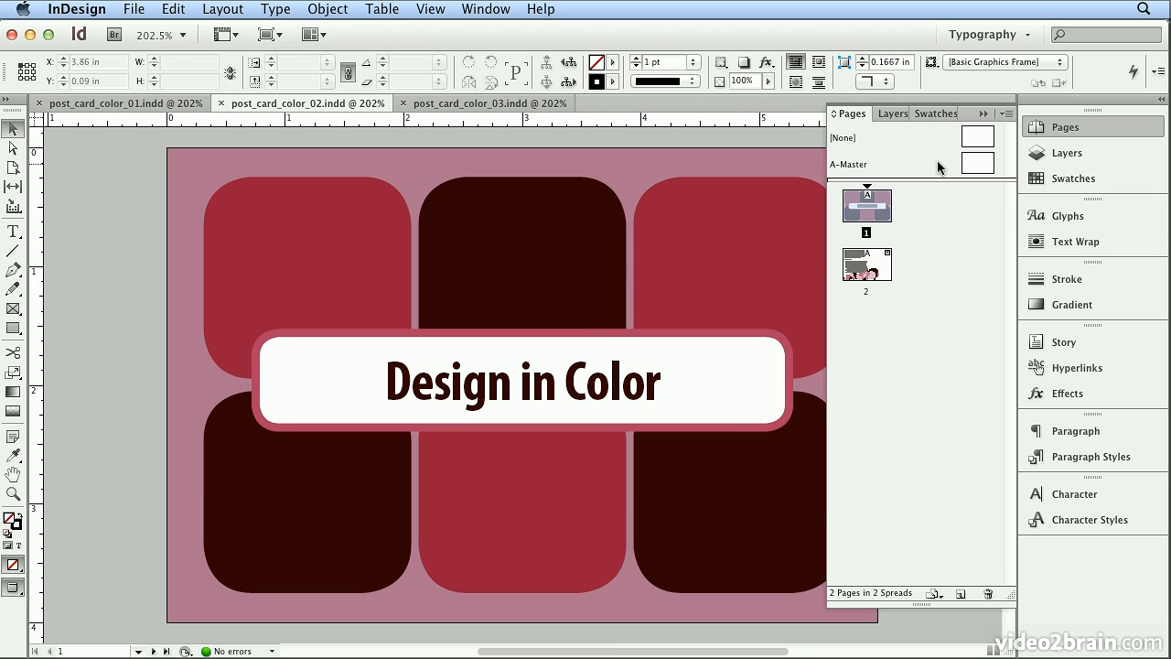
{"action": "left_click", "coordinate": [1068, 130]}
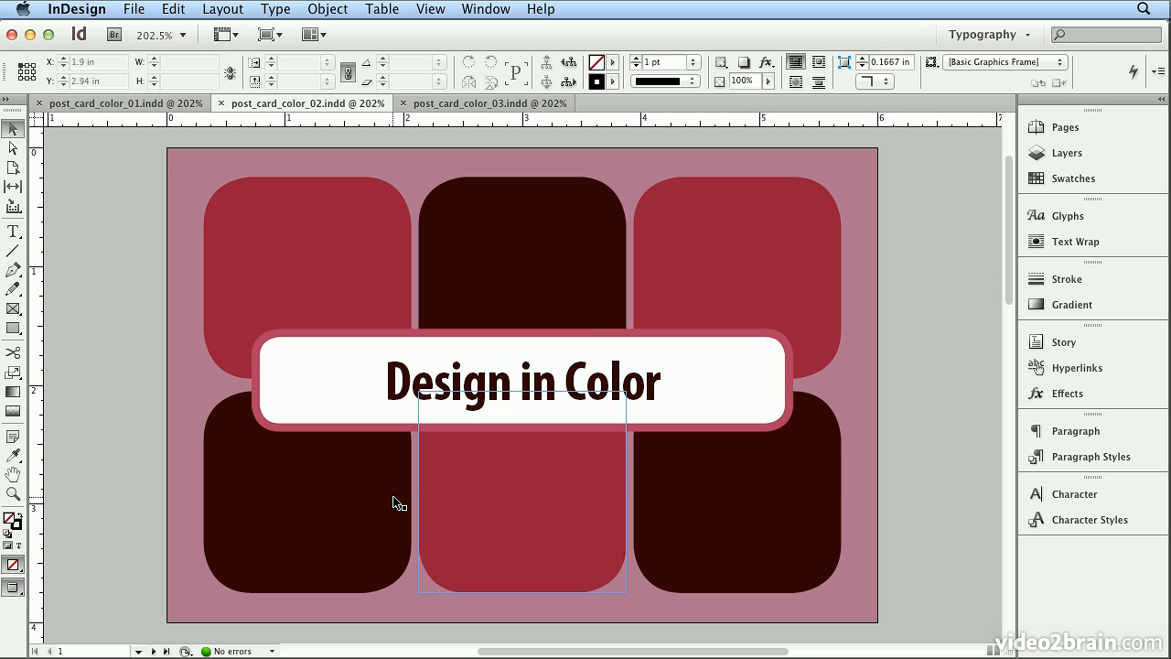
{"action": "left_click", "coordinate": [152, 651]}
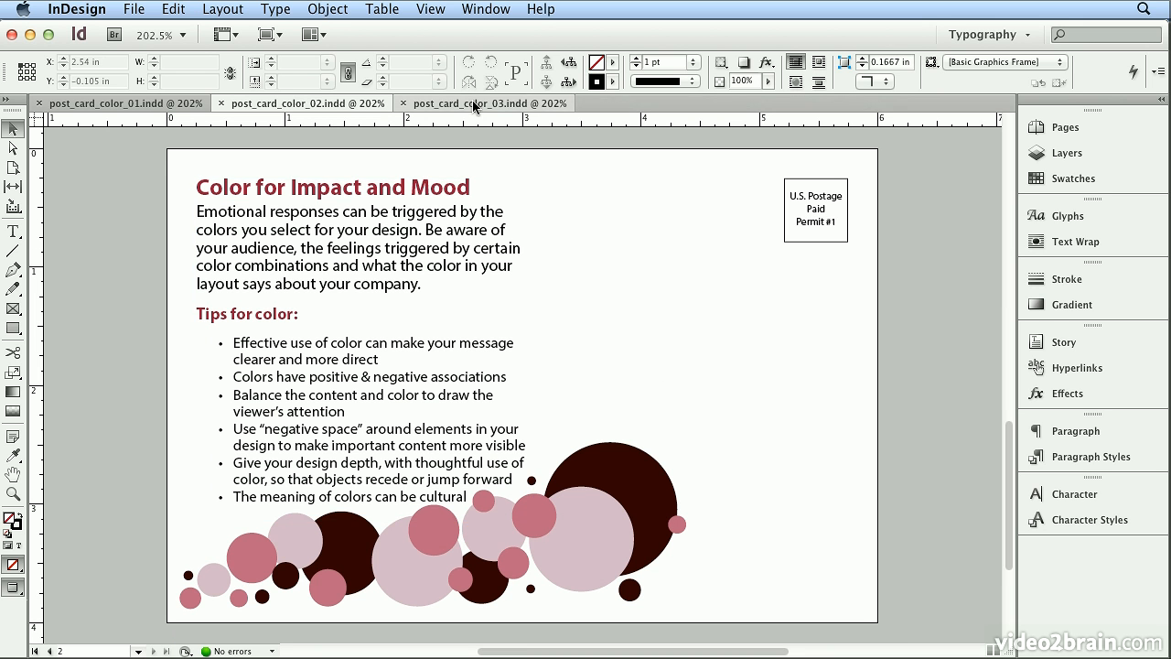
{"action": "left_click", "coordinate": [475, 103]}
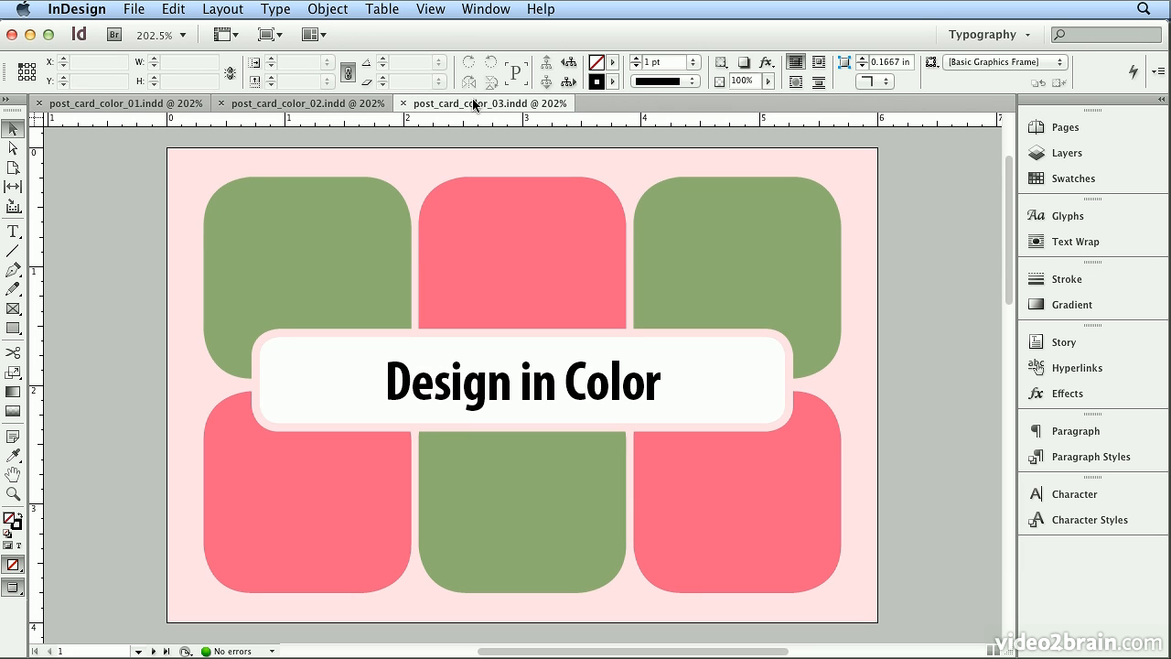
{"action": "left_click", "coordinate": [322, 103]}
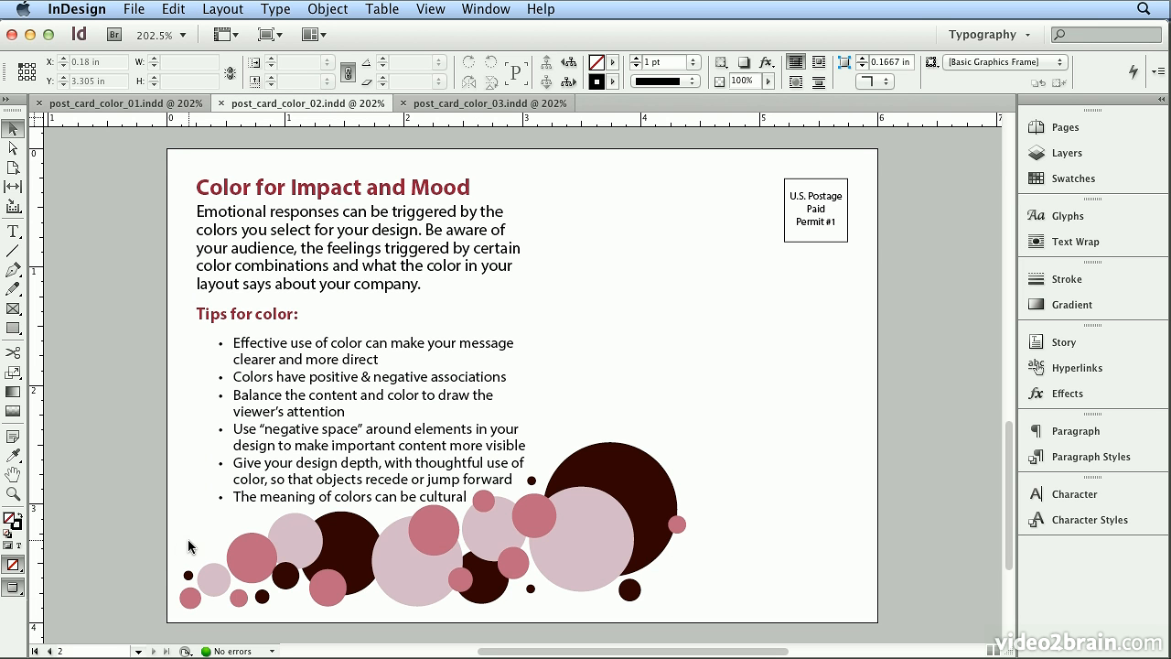
{"action": "left_click", "coordinate": [51, 649]}
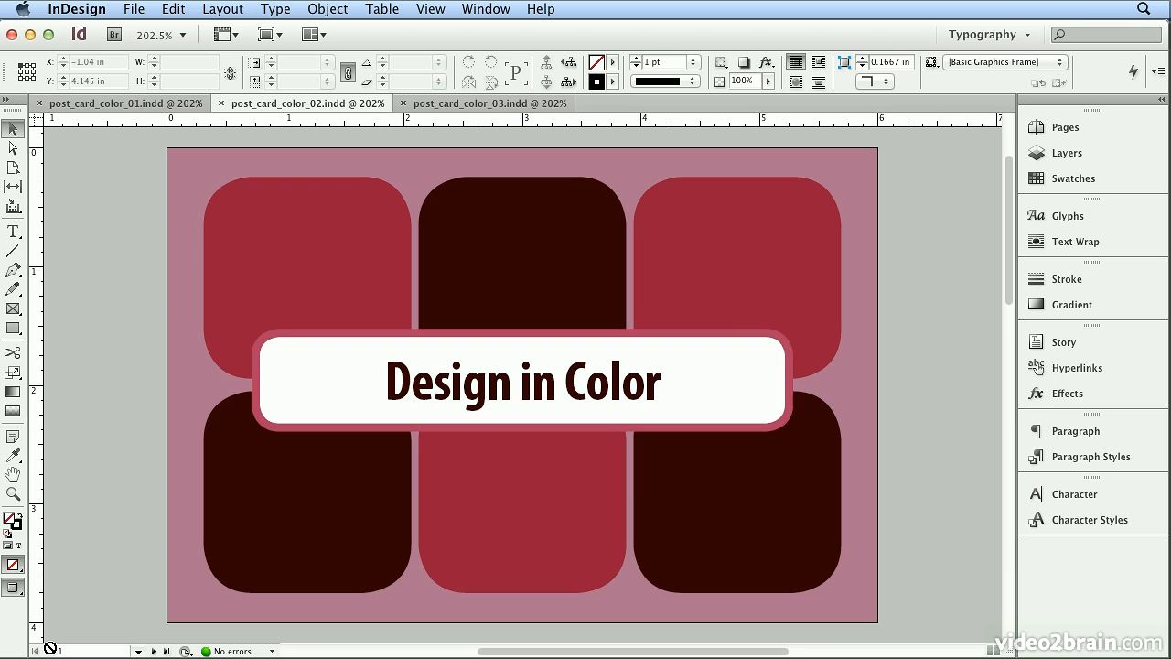
- View both pages of post_card_color_03.indd, and go back through post_card_color_02.indd to post_card_color_01.indd to compare the color schemes
{"action": "left_click", "coordinate": [525, 104]}
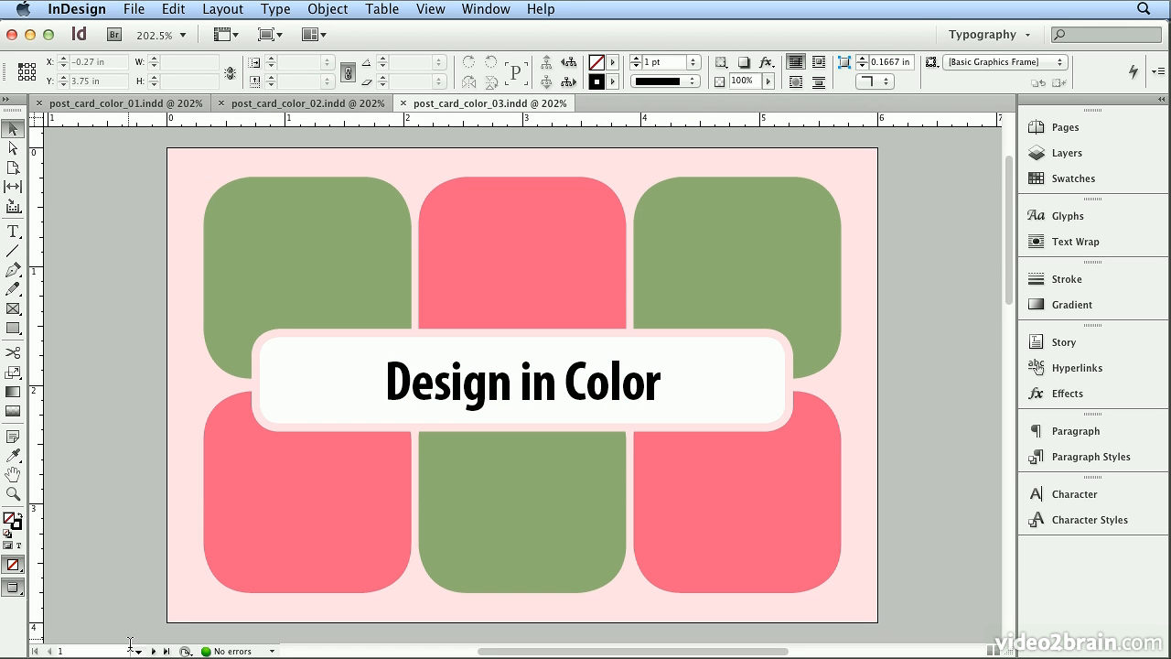
{"action": "left_click", "coordinate": [154, 651]}
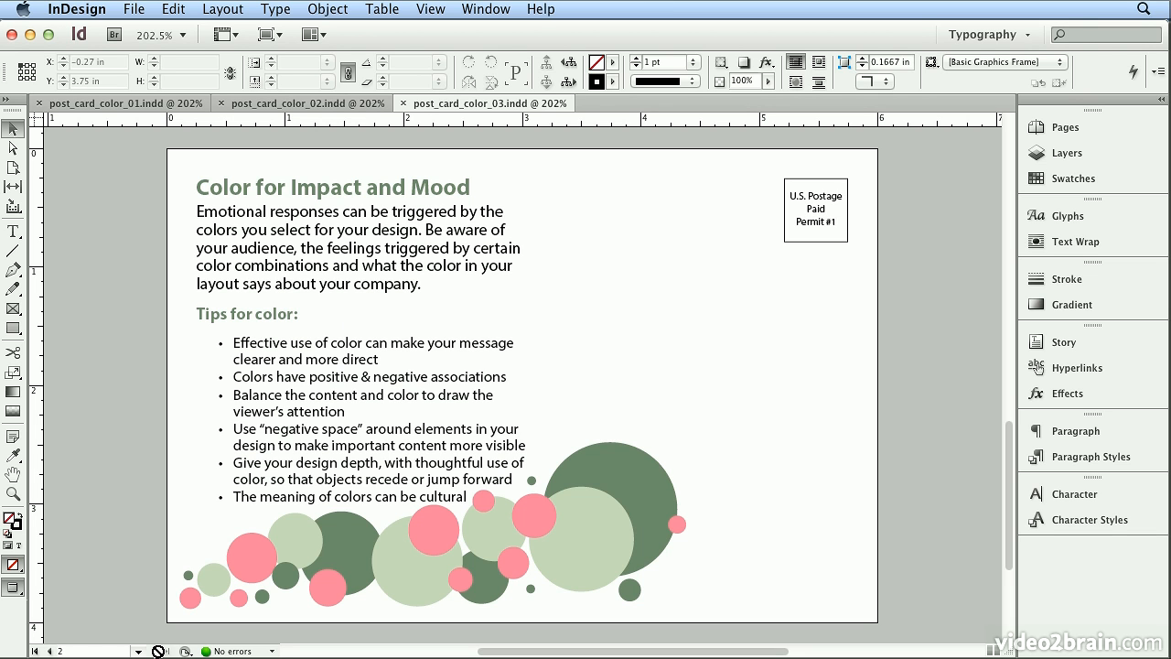
{"action": "left_click", "coordinate": [51, 651]}
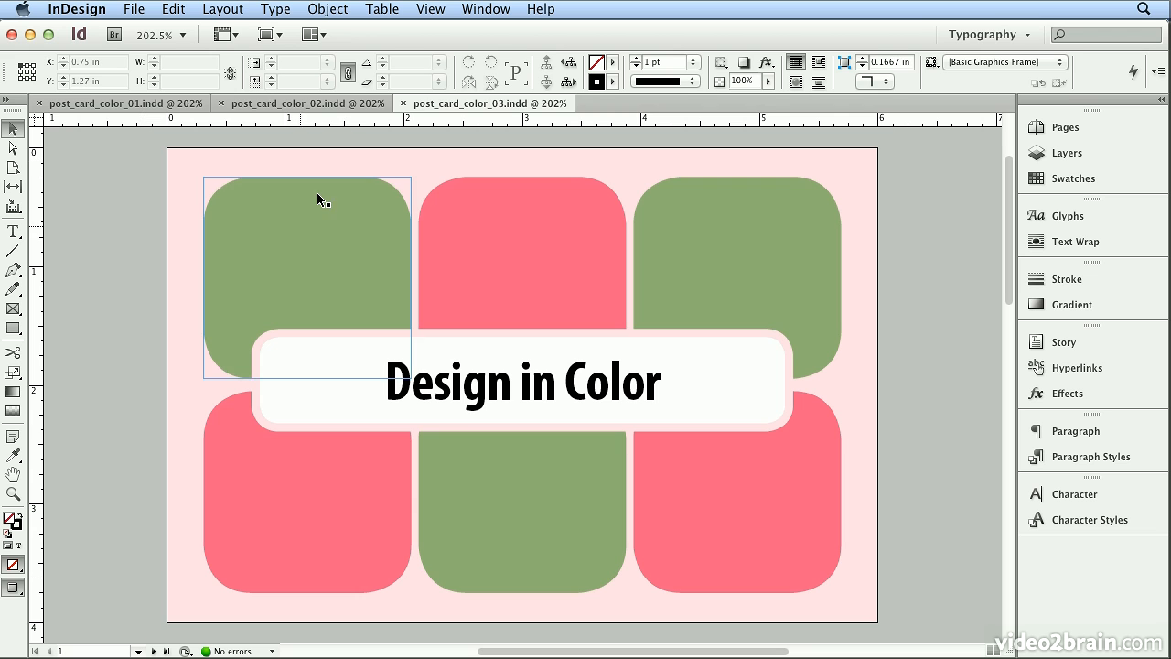
{"action": "left_click", "coordinate": [346, 103]}
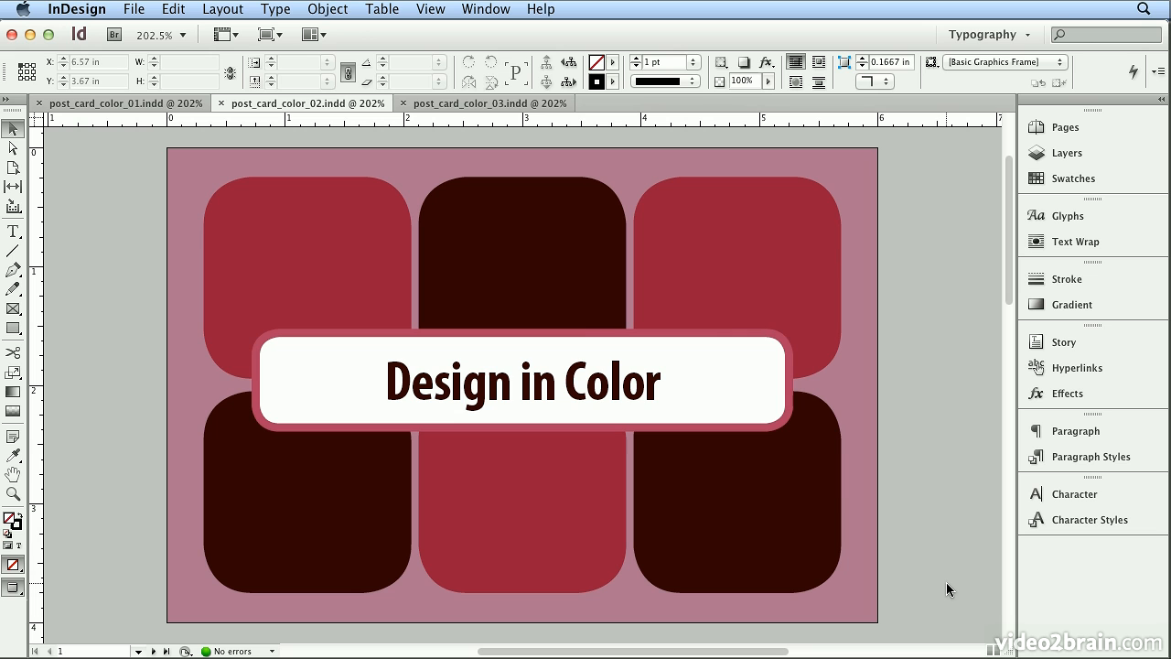
{"action": "left_click", "coordinate": [137, 104]}
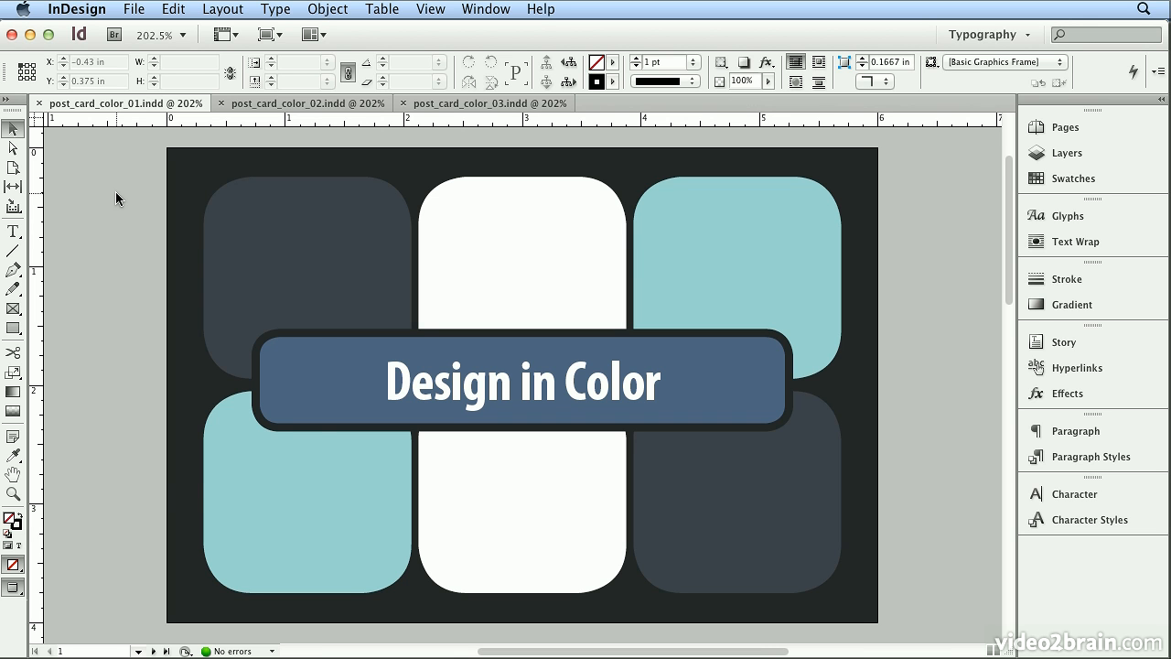
- Open the uncolored postcard document post_card_begin.indd
{"action": "left_click", "coordinate": [134, 9]}
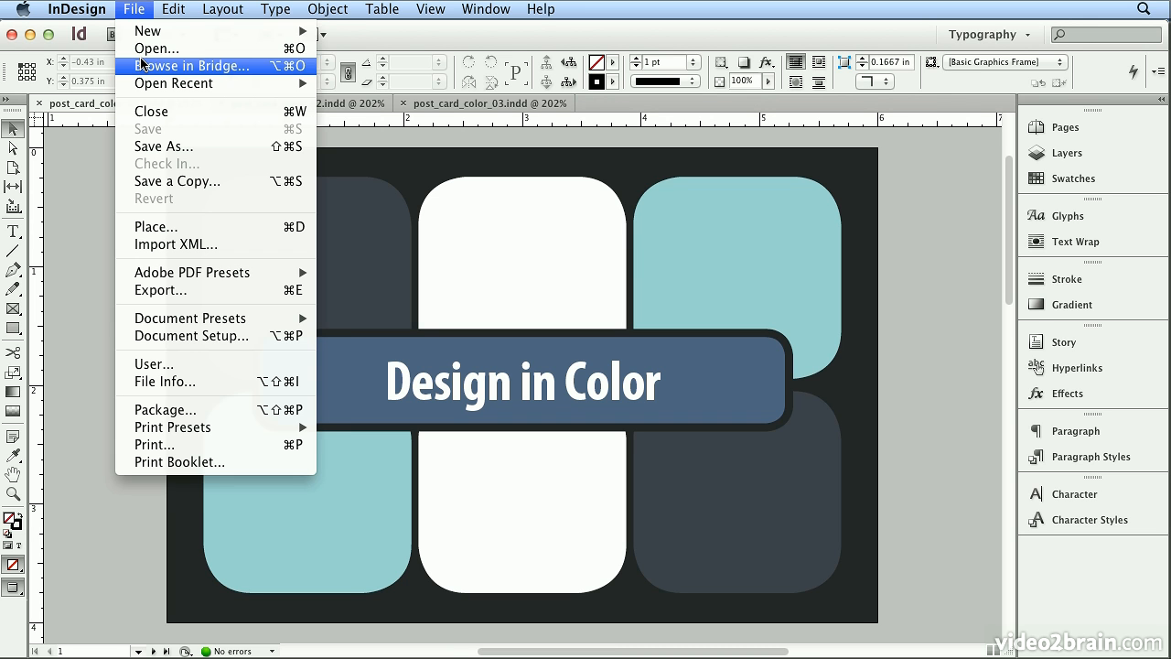
{"action": "left_click", "coordinate": [142, 54]}
{"action": "double_click", "coordinate": [464, 179]}
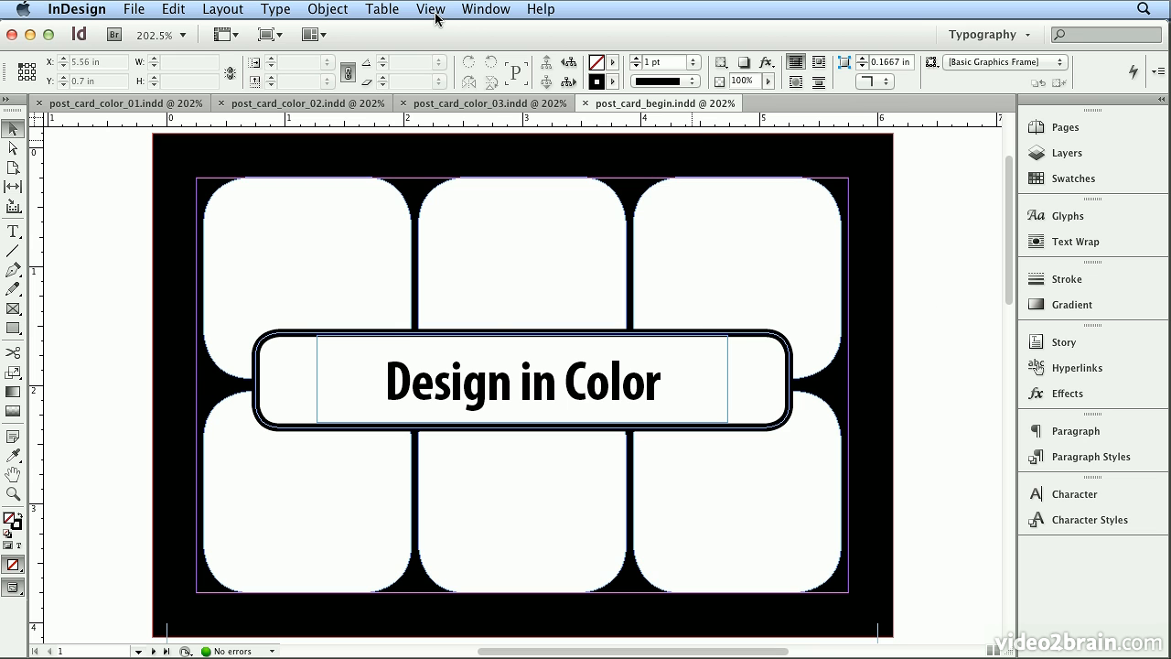
- Open the Kuler extension, place it beside the docked panels and lengthen it almost to the bottom of the document window
{"action": "left_click", "coordinate": [468, 11]}
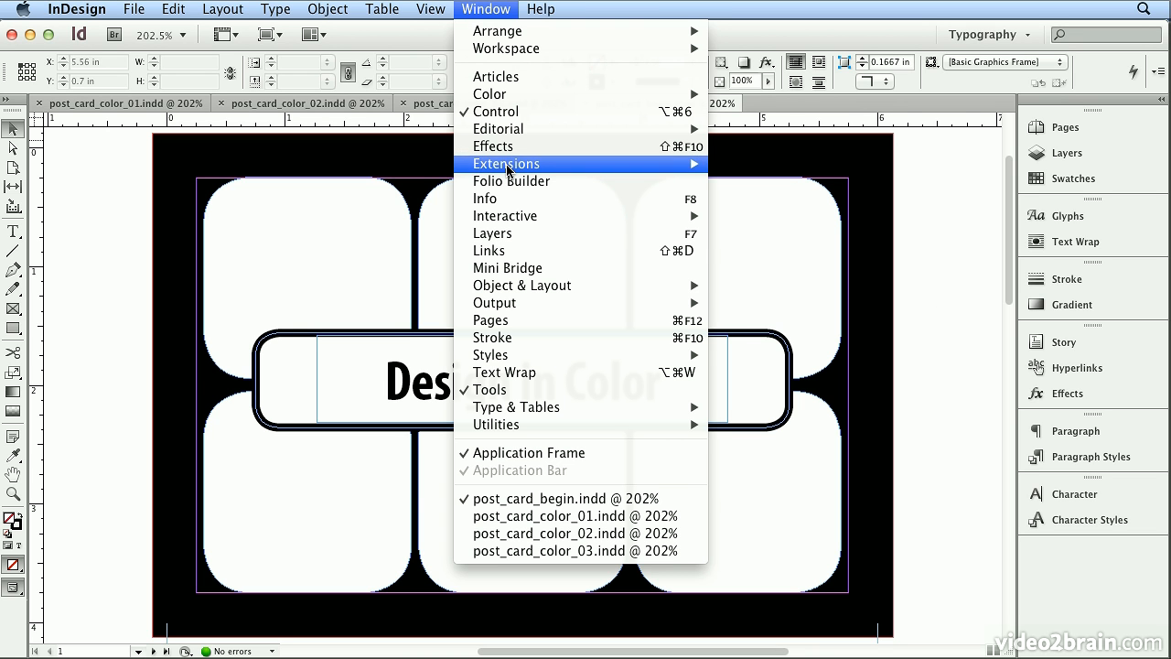
{"action": "mouse_move", "coordinate": [509, 165]}
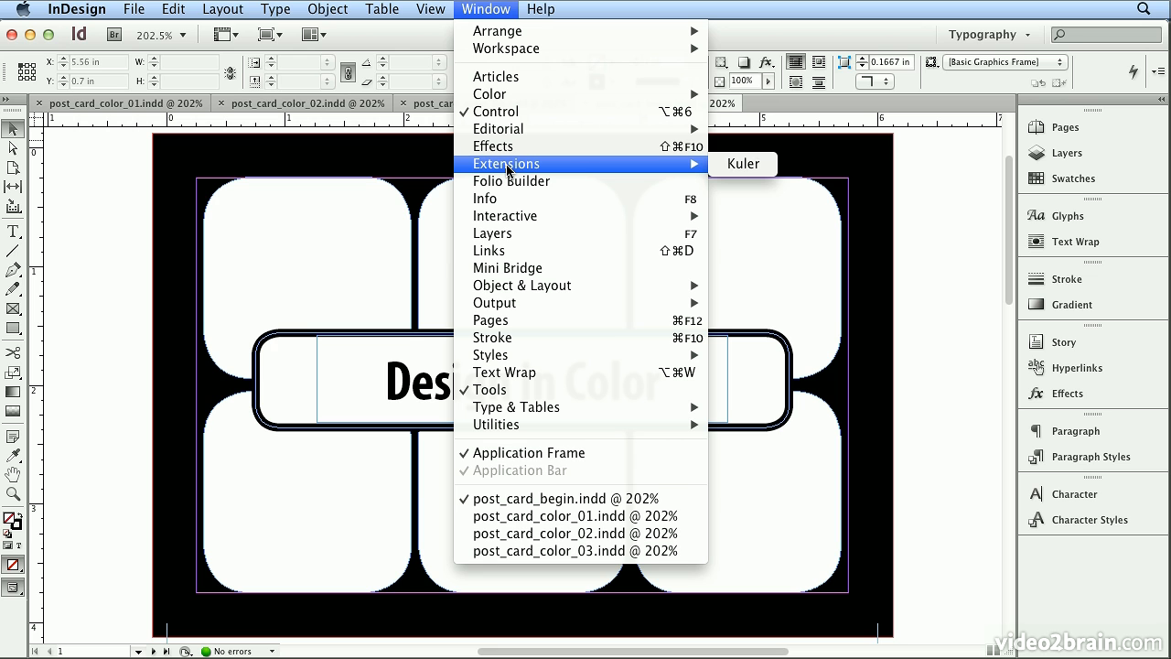
{"action": "left_click", "coordinate": [750, 169]}
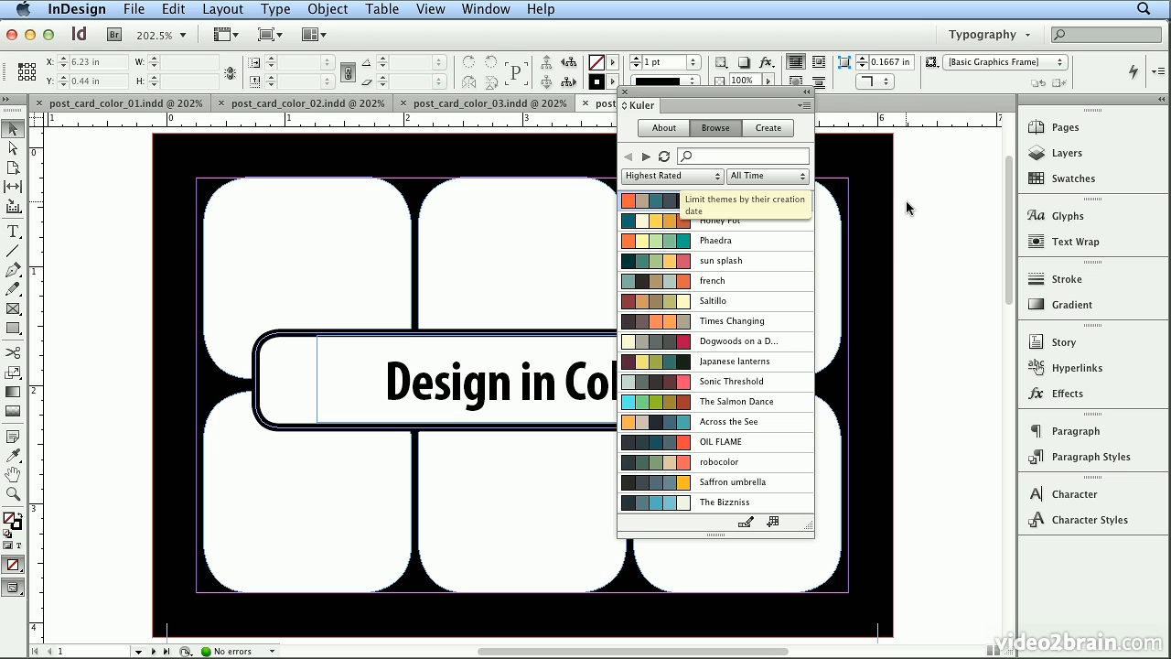
{"action": "left_click_drag", "start_coordinate": [737, 91], "coordinate": [924, 120]}
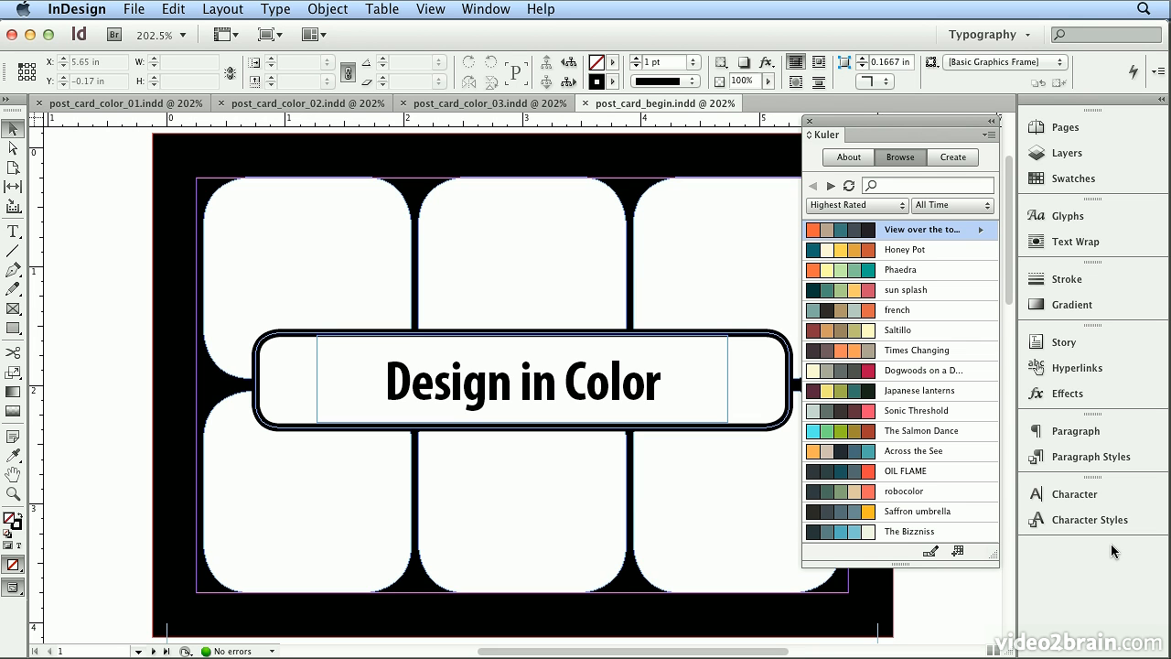
{"action": "left_click_drag", "start_coordinate": [989, 554], "coordinate": [990, 634]}
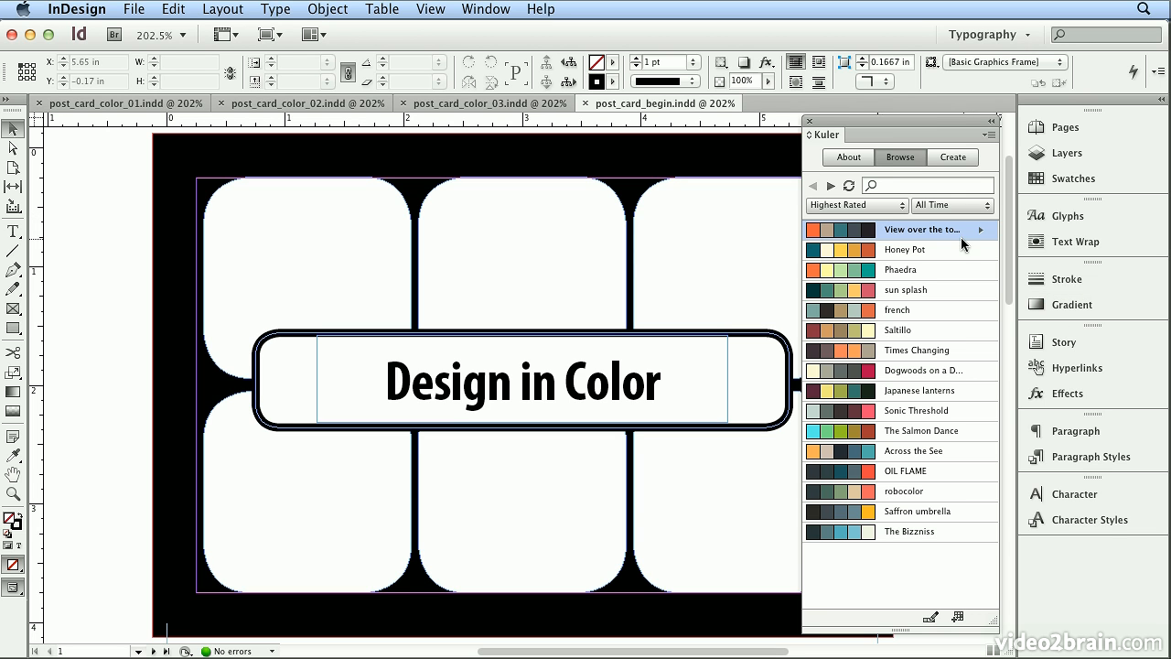
- Look over the highest-rated Kuler themes and switch the theme list to Most Popular
{"action": "mouse_move", "coordinate": [903, 234]}
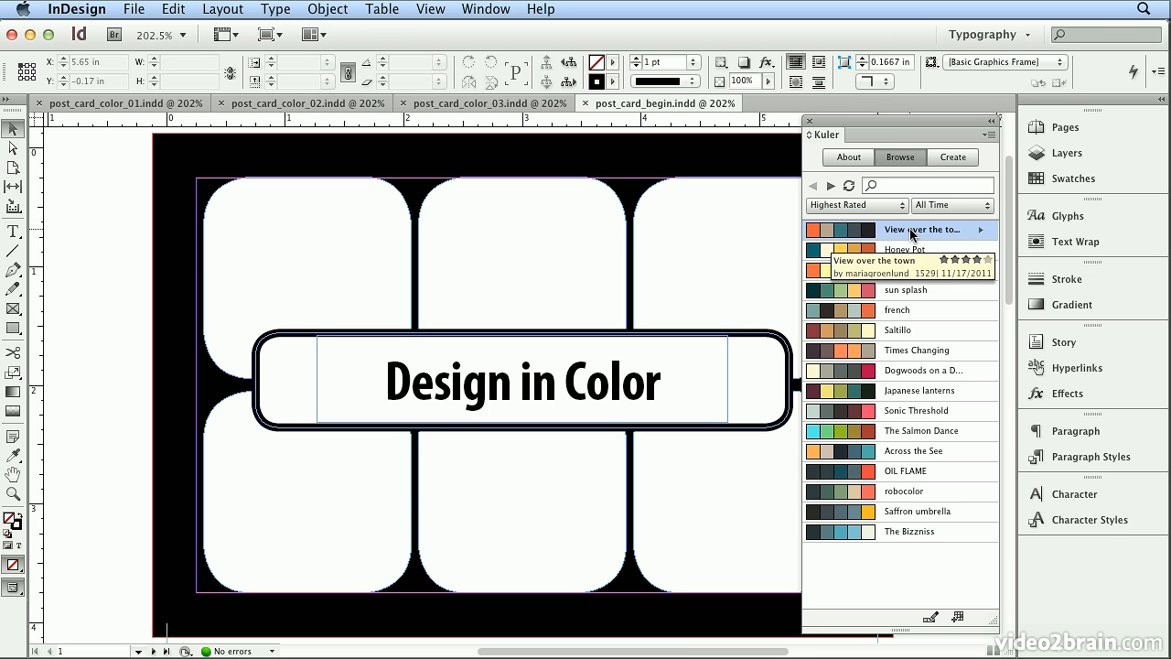
{"action": "mouse_move", "coordinate": [896, 289]}
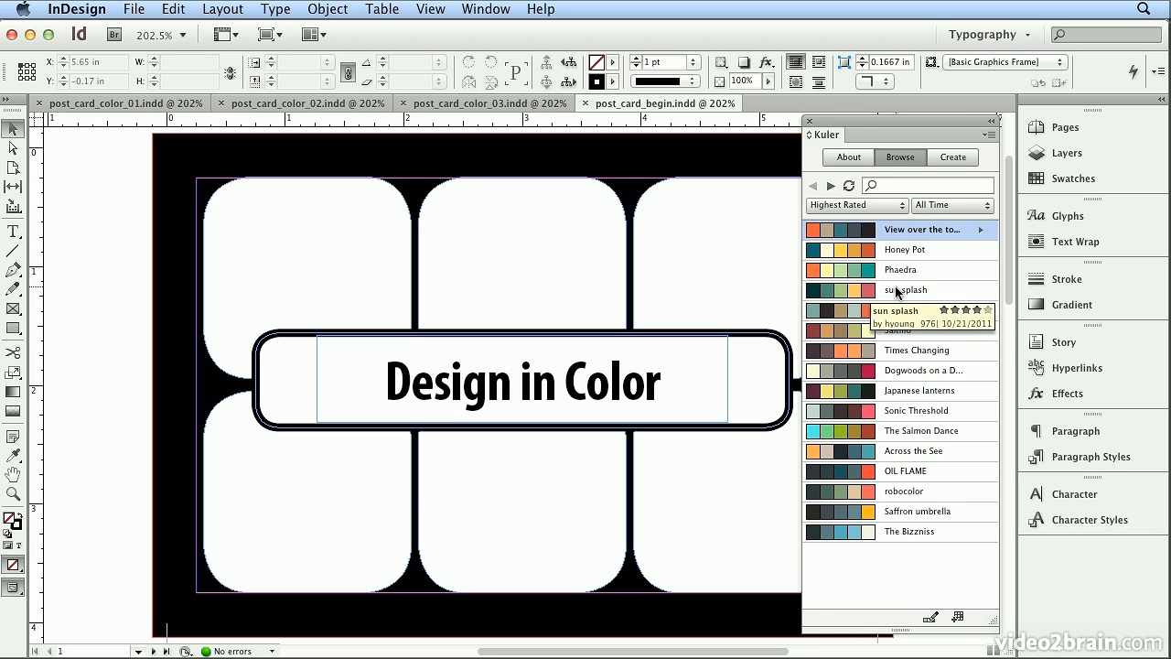
{"action": "mouse_move", "coordinate": [908, 378]}
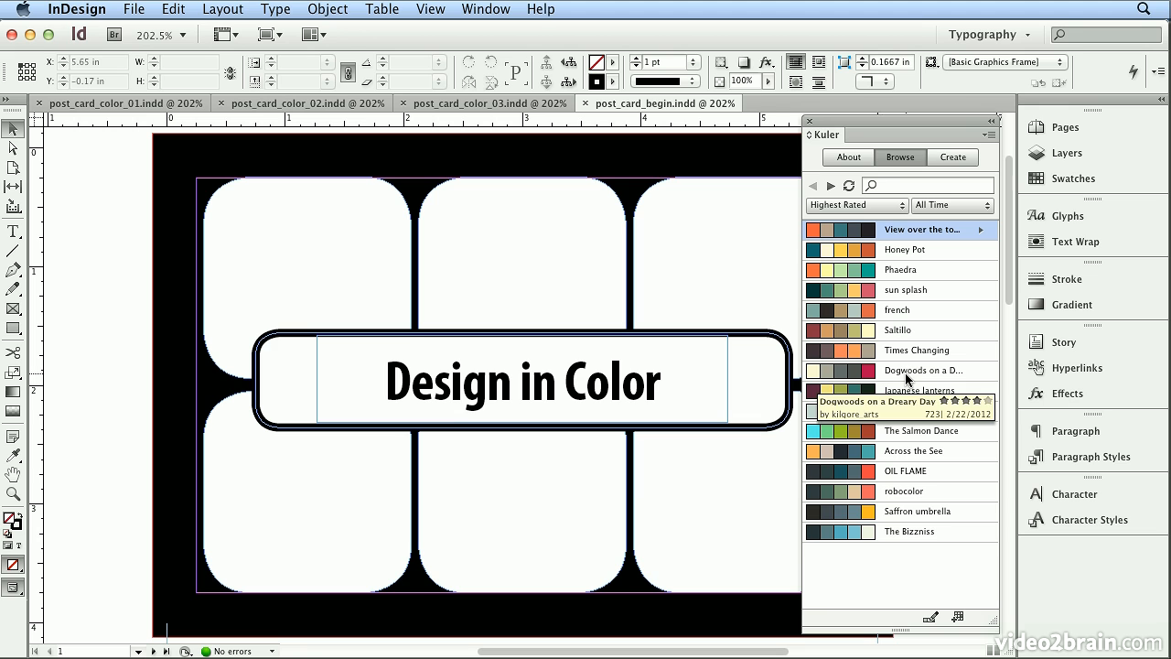
{"action": "mouse_move", "coordinate": [917, 496]}
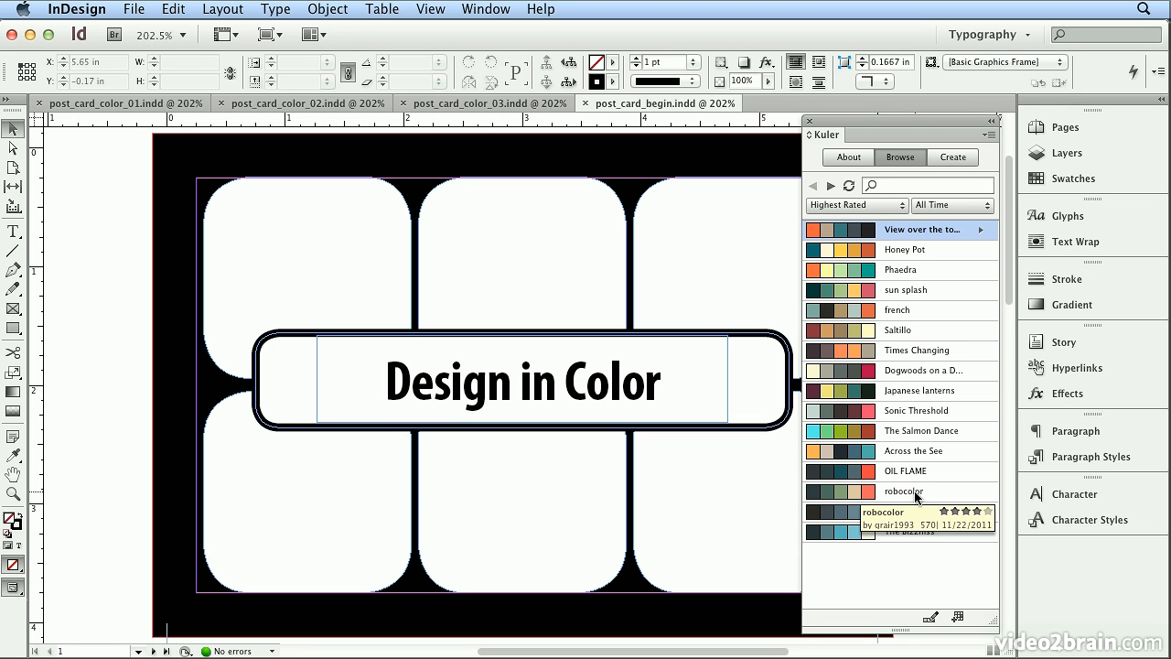
{"action": "left_click", "coordinate": [861, 207]}
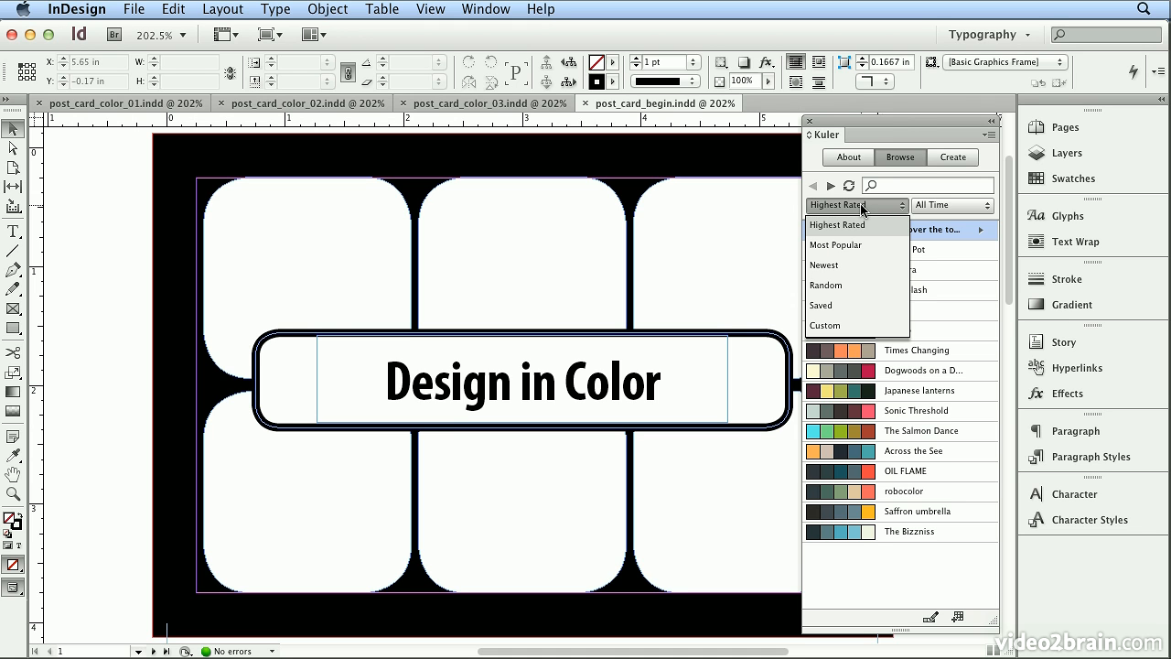
{"action": "left_click", "coordinate": [863, 246]}
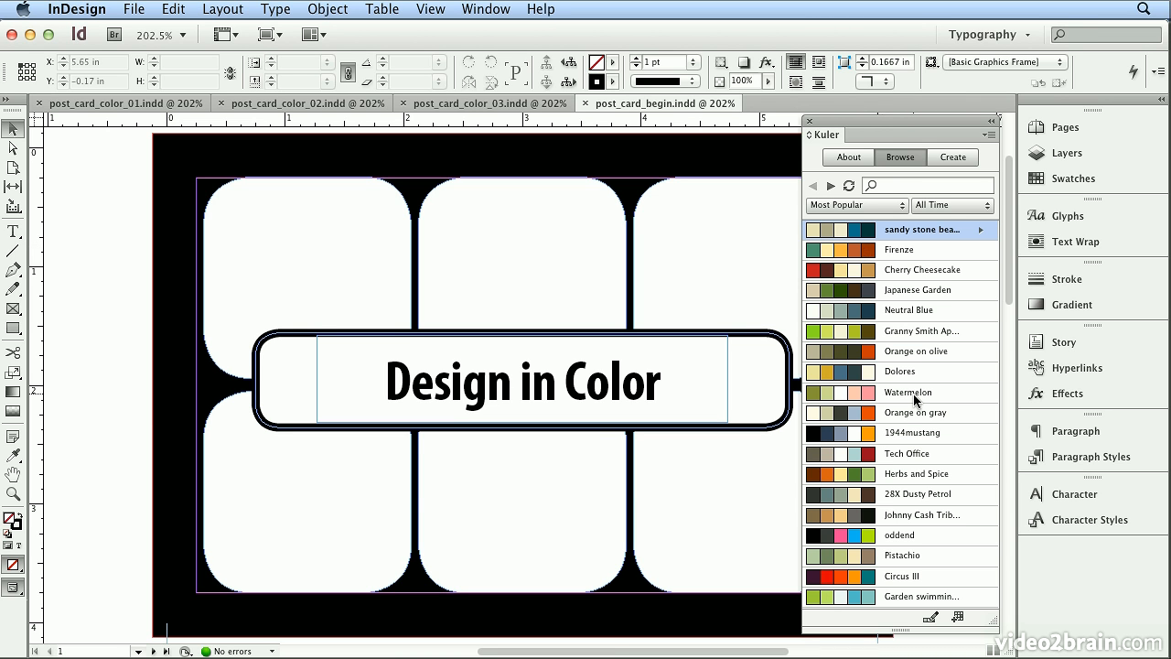
- Look over the most popular Kuler themes and switch the theme list to Random
{"action": "mouse_move", "coordinate": [915, 397]}
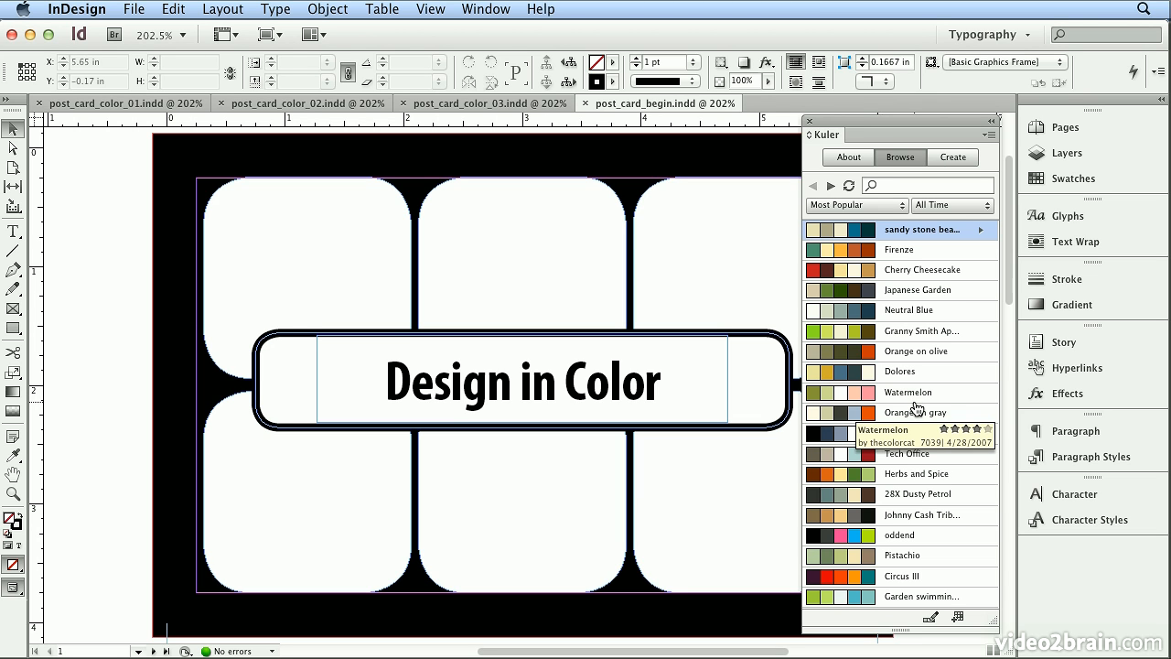
{"action": "mouse_move", "coordinate": [929, 560]}
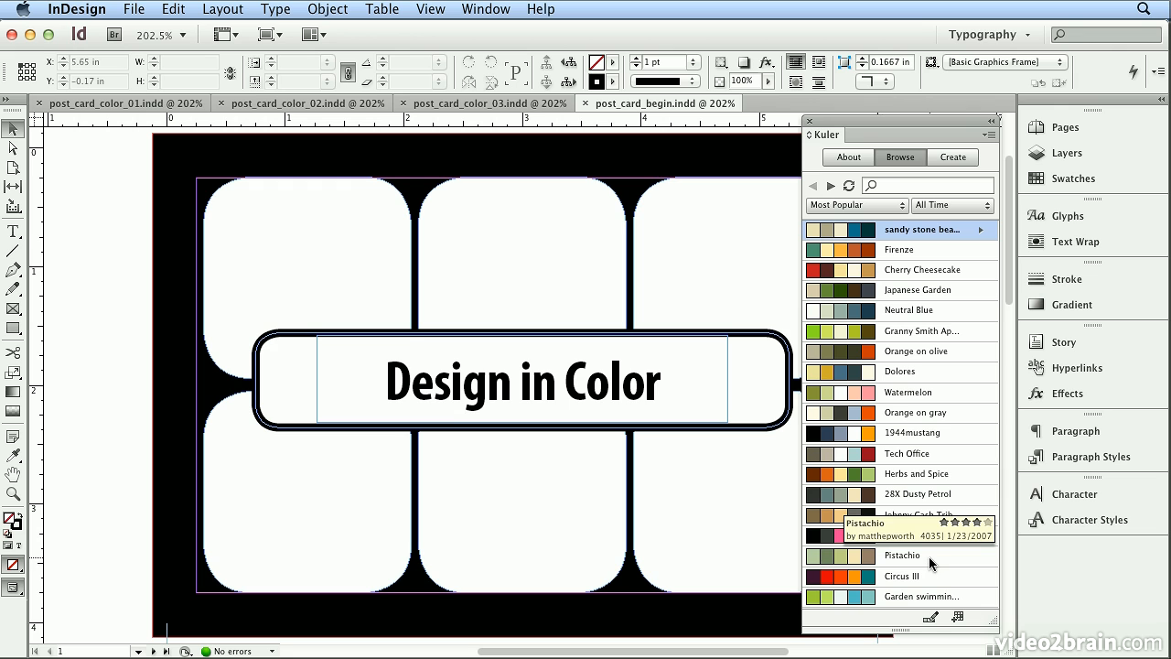
{"action": "mouse_move", "coordinate": [906, 269]}
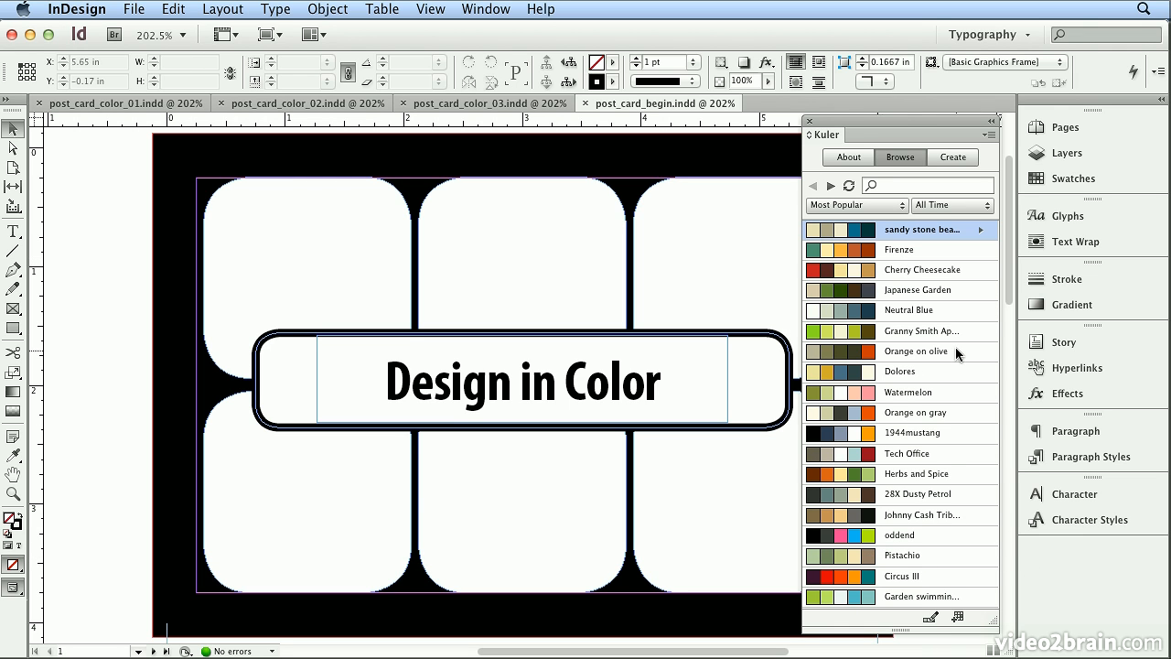
{"action": "mouse_move", "coordinate": [954, 331]}
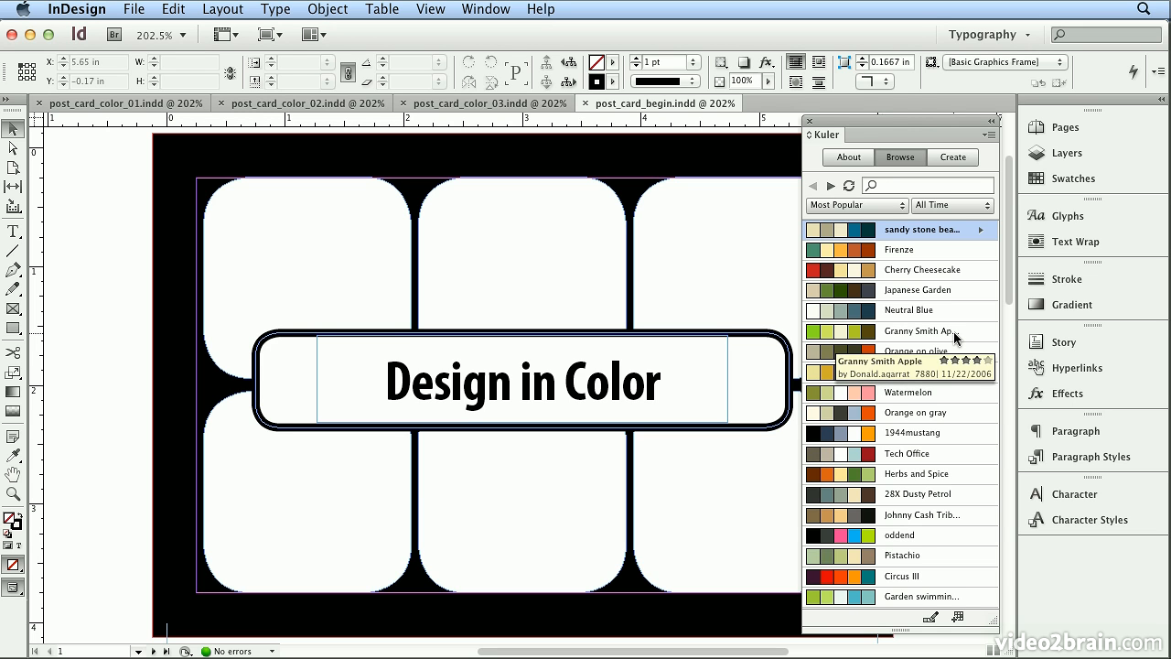
{"action": "left_click", "coordinate": [857, 206]}
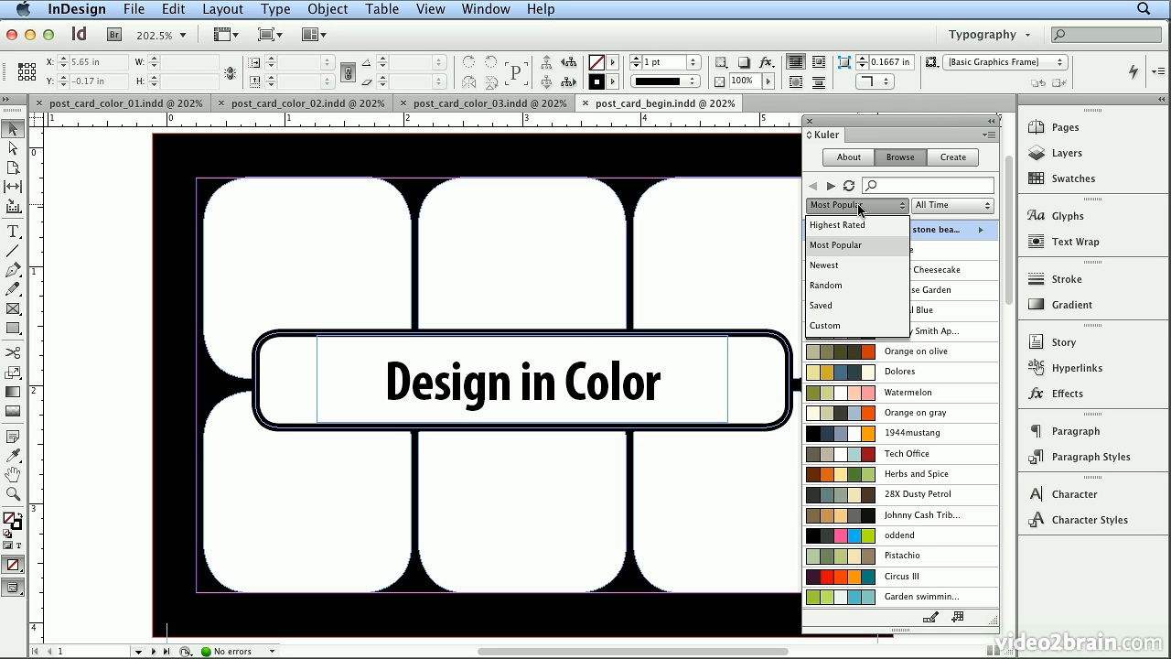
{"action": "left_click", "coordinate": [838, 286]}
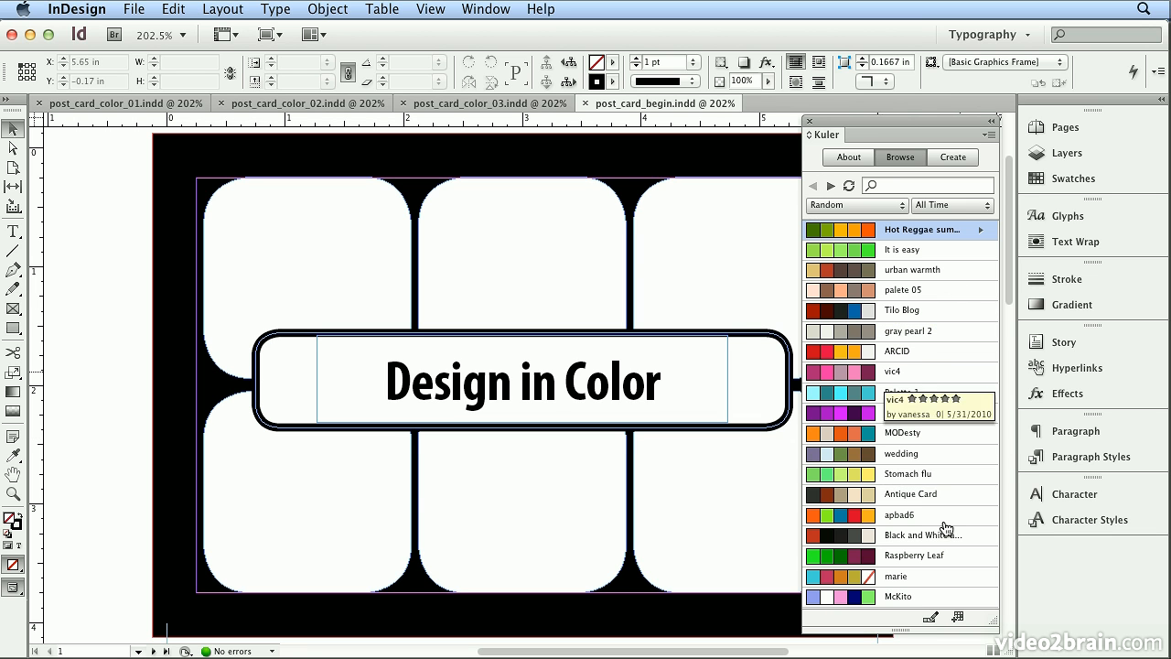
- Switch the Kuler theme list to Newest and search the themes for "quiet cry"
{"action": "left_click", "coordinate": [856, 205]}
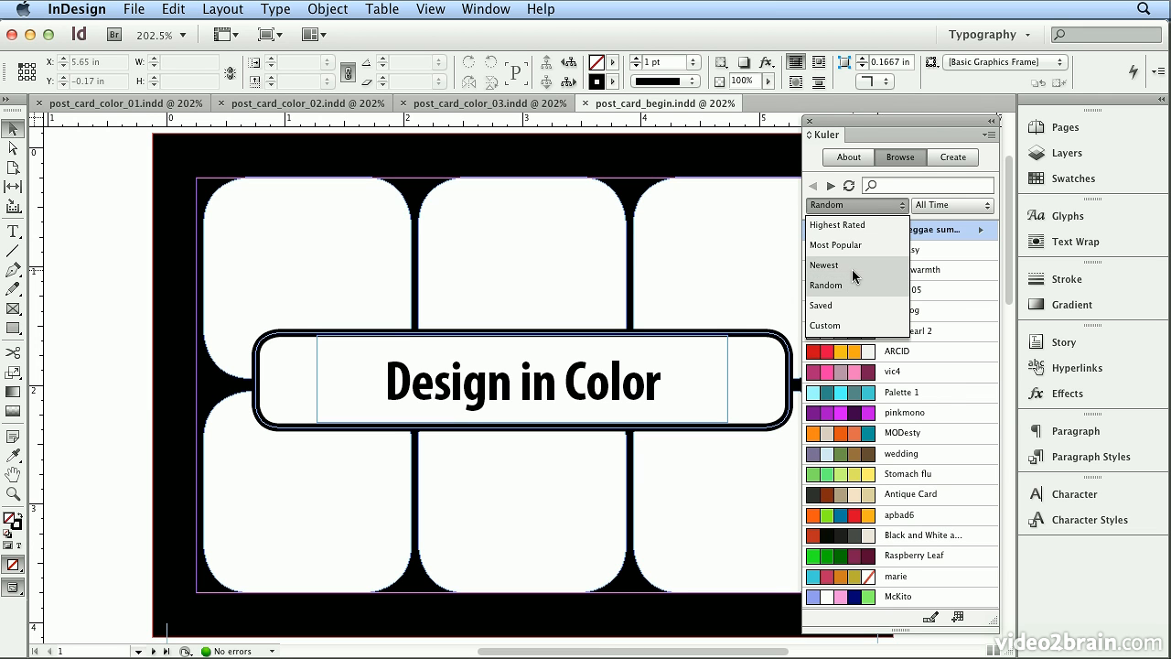
{"action": "left_click", "coordinate": [852, 271]}
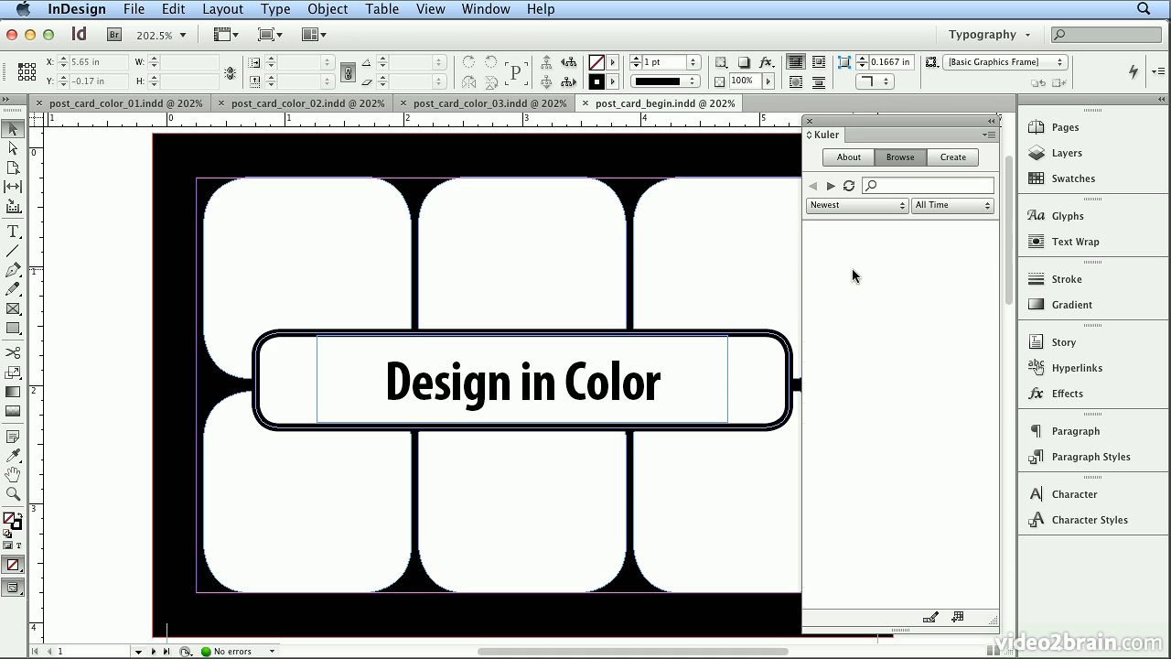
{"action": "left_click", "coordinate": [886, 188]}
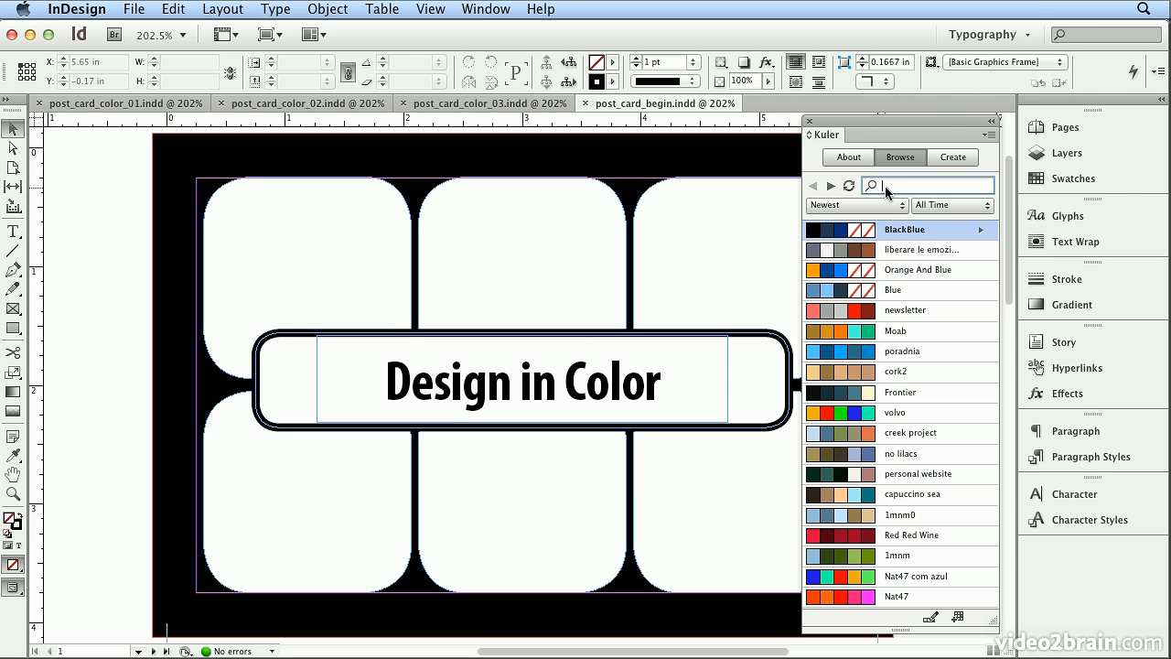
{"action": "type", "text": "c"}
{"action": "type", "text": "uiet cry"}
{"action": "key", "text": "Return"}
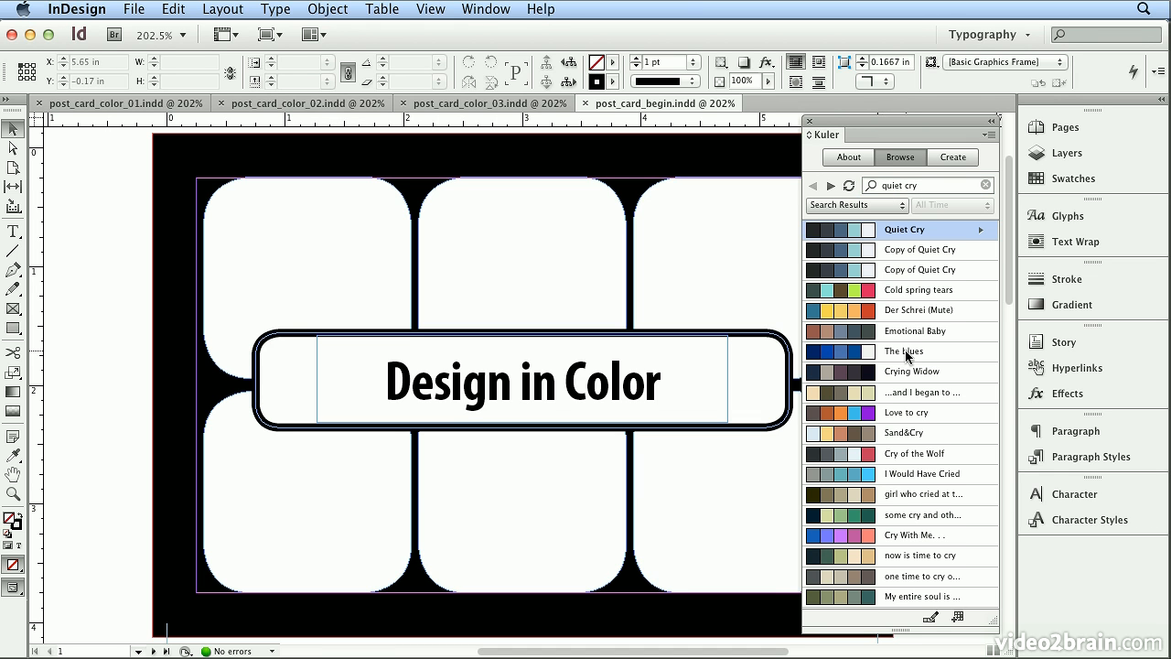
{"action": "mouse_move", "coordinate": [904, 381]}
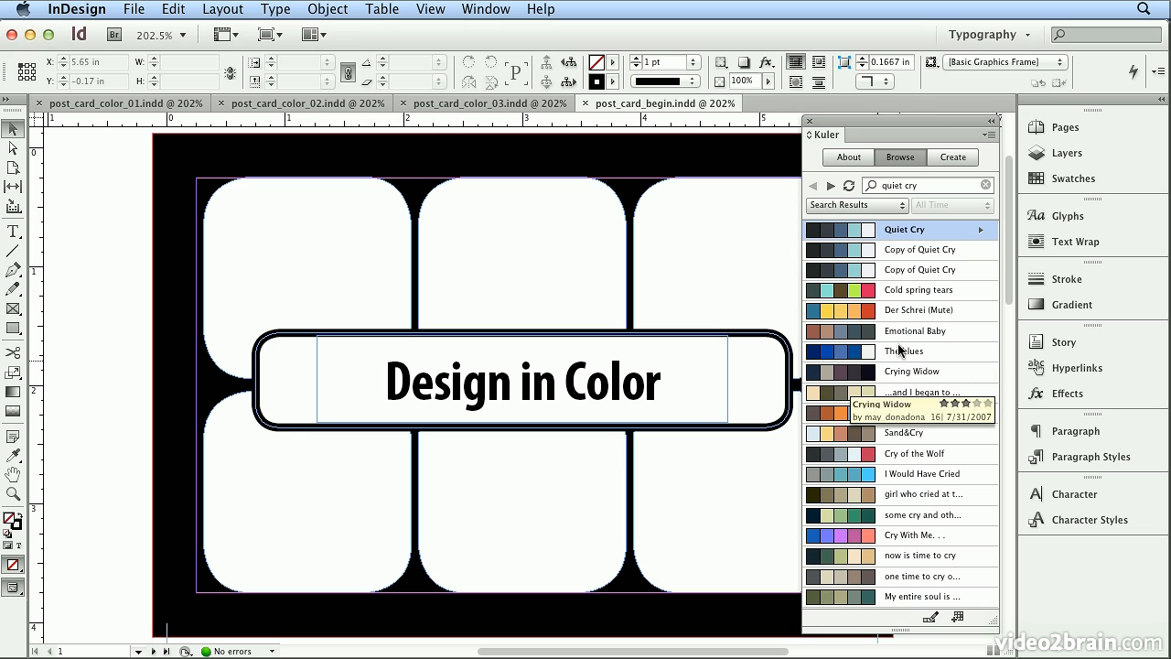
{"action": "mouse_move", "coordinate": [900, 351]}
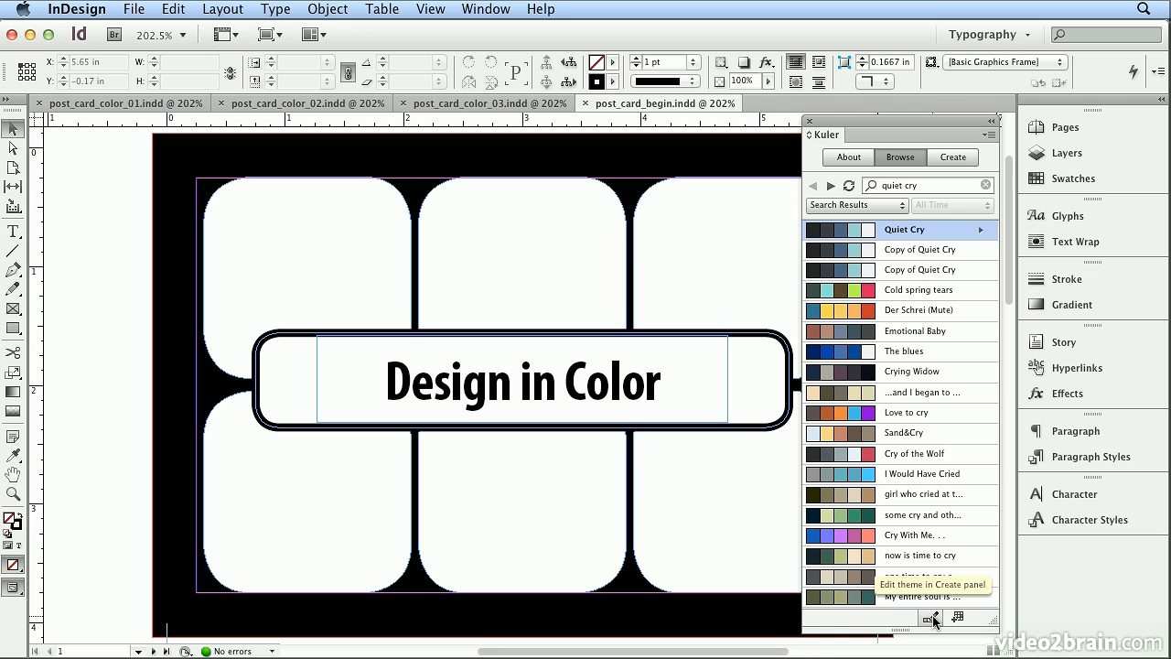
- Return the Kuler theme list to Most Popular and select the Granny Smith Ap... theme
{"action": "left_click", "coordinate": [845, 206]}
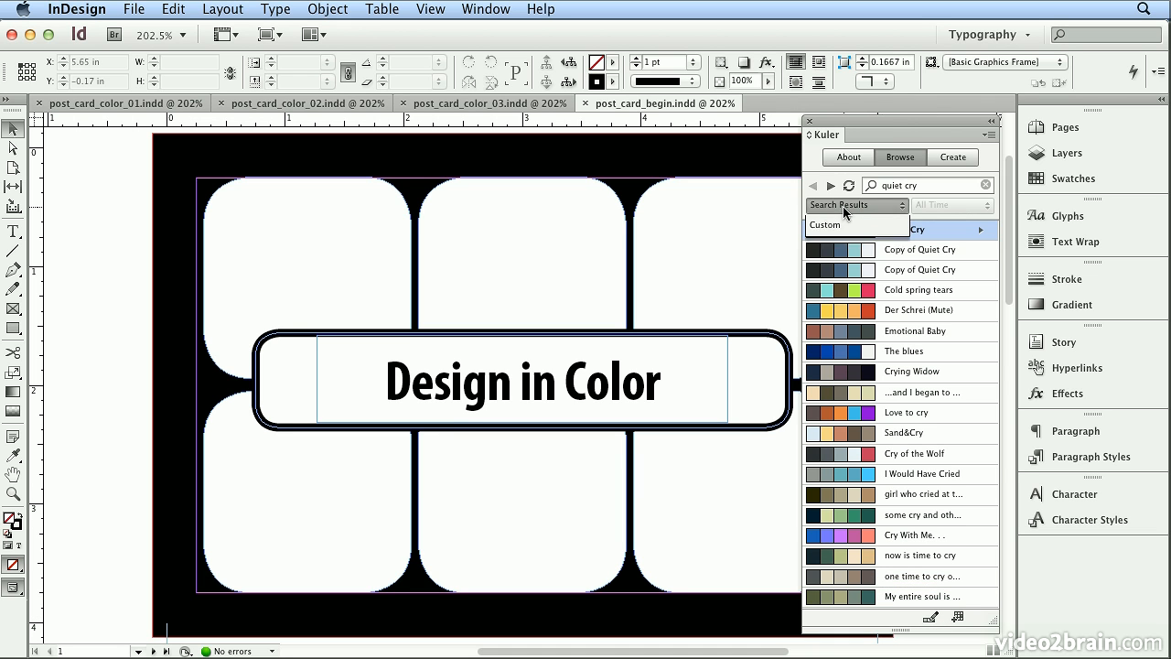
{"action": "left_click", "coordinate": [847, 245]}
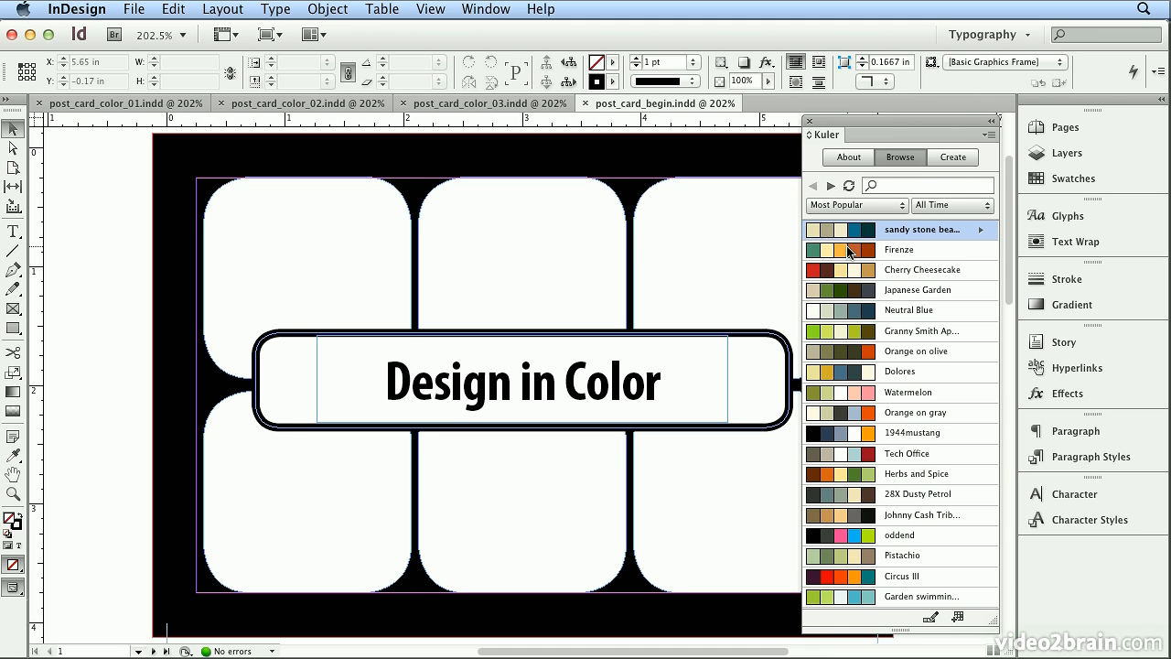
{"action": "left_click", "coordinate": [930, 333]}
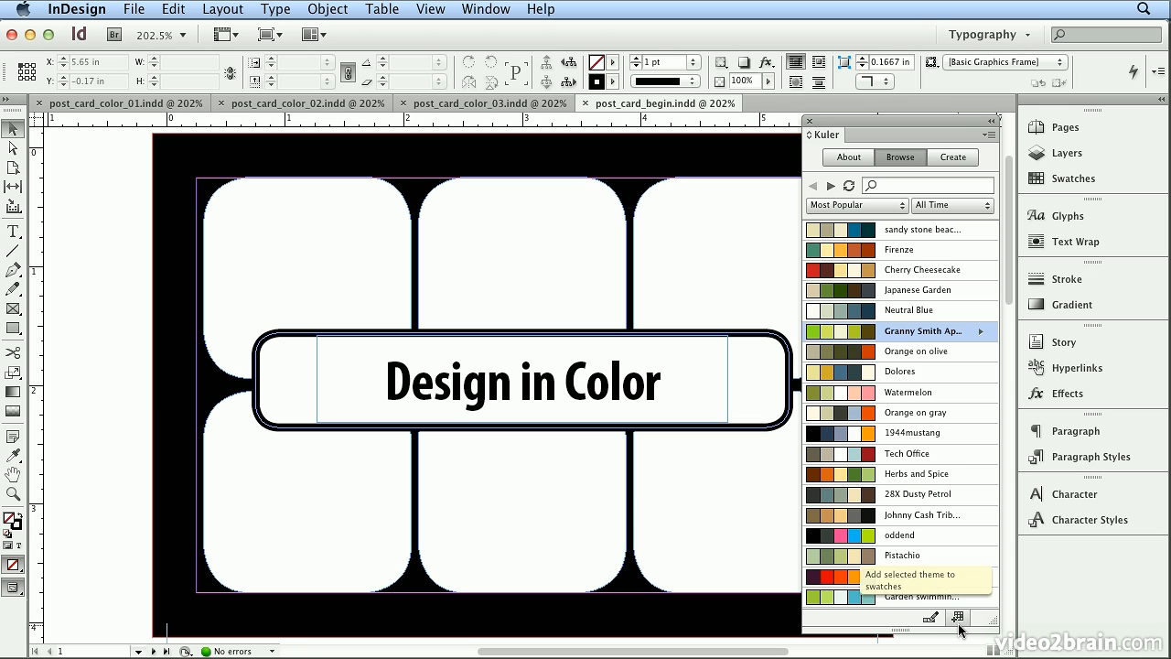
- Show the document's swatches beside Kuler and add the selected Granny Smith Ap... theme to them
{"action": "left_click_drag", "start_coordinate": [861, 122], "coordinate": [722, 107]}
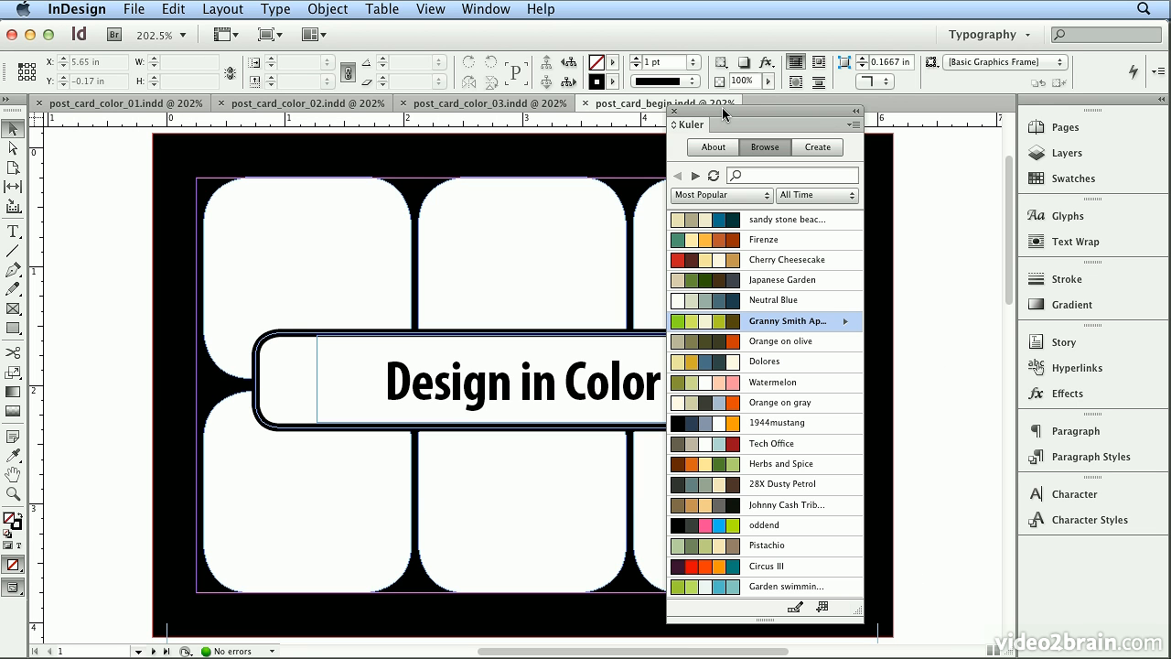
{"action": "left_click", "coordinate": [1051, 183]}
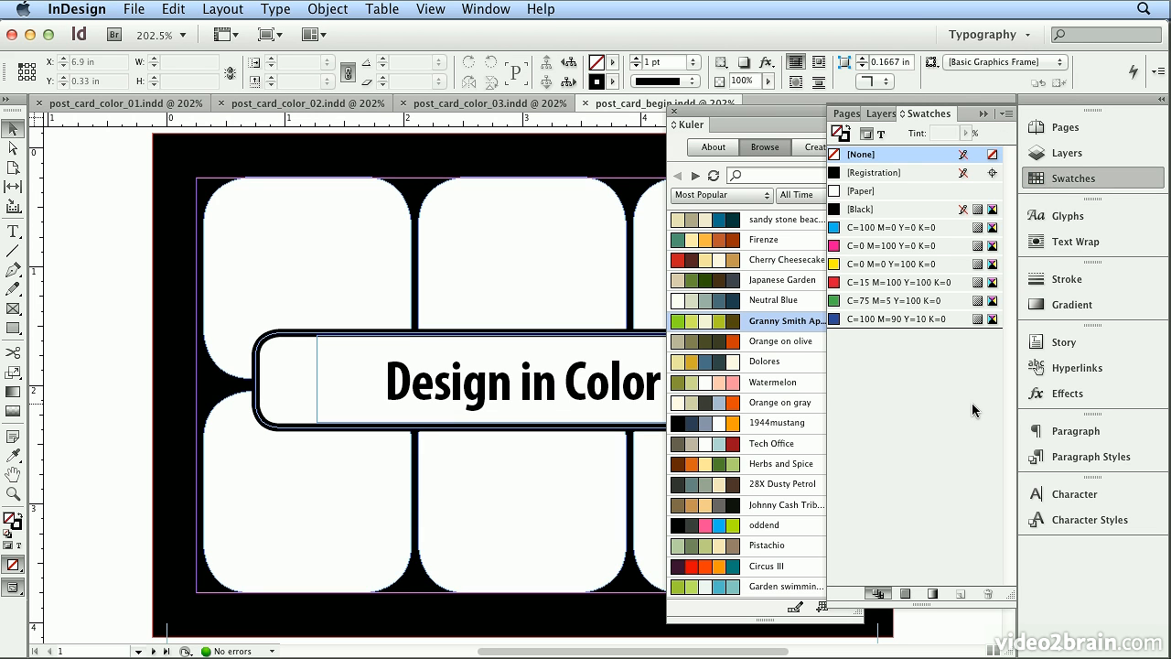
{"action": "left_click", "coordinate": [773, 323]}
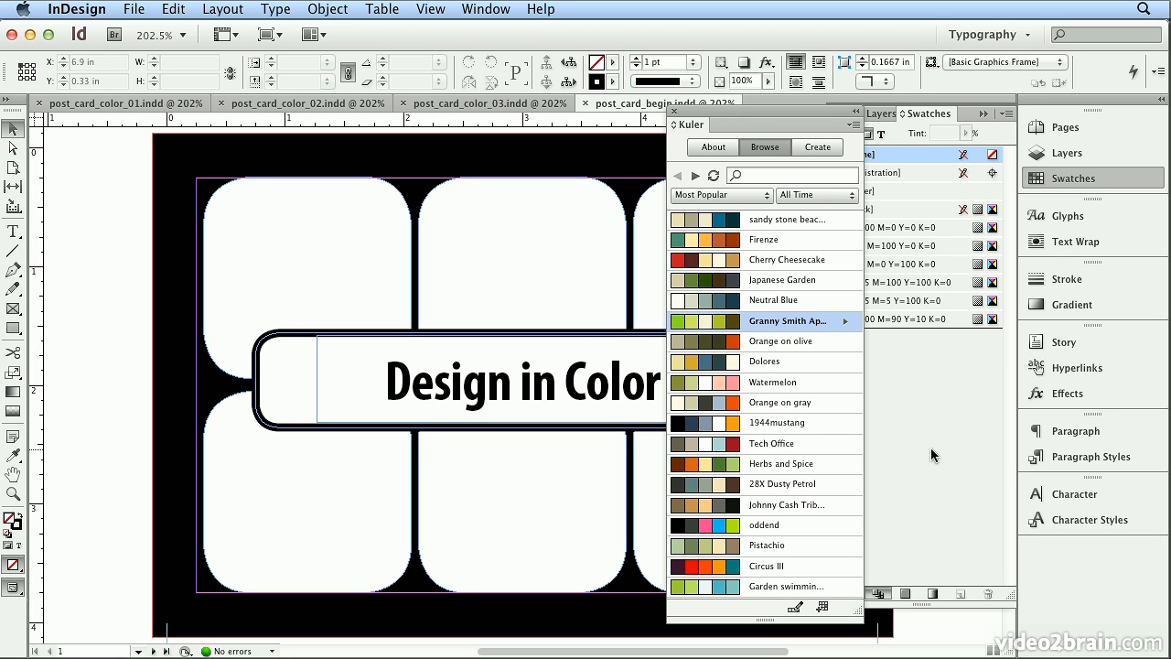
{"action": "left_click_drag", "start_coordinate": [796, 118], "coordinate": [707, 110]}
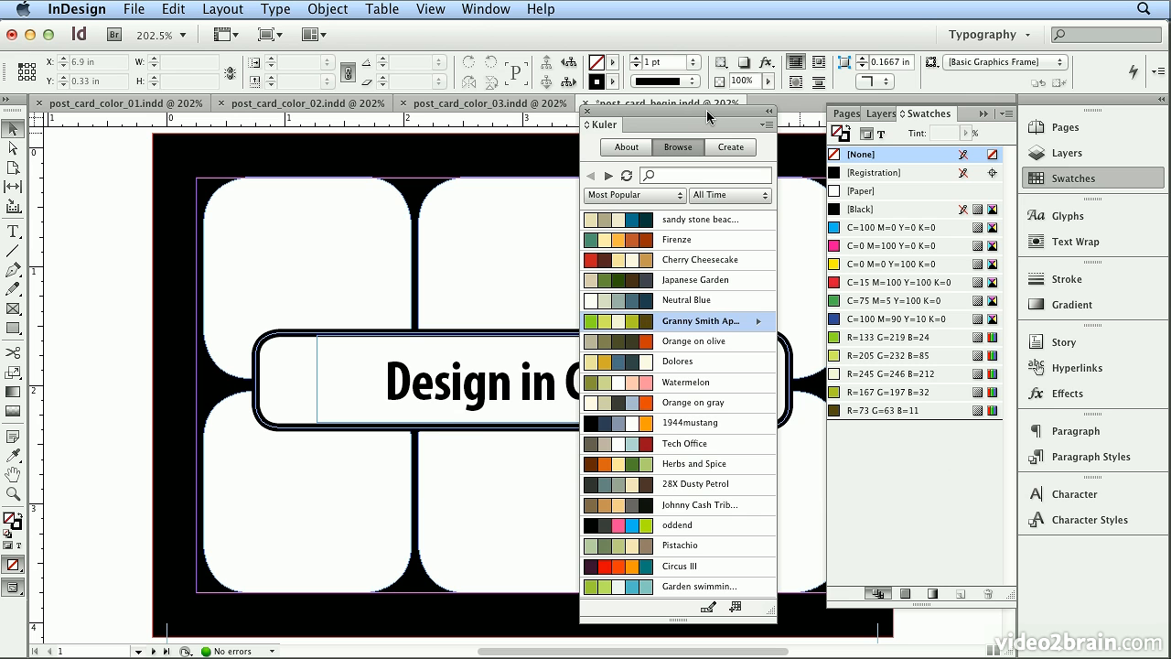
- Dock Kuler as its own group just below Swatches, check that it opens and collapses, and show the swatches again
{"action": "left_click_drag", "start_coordinate": [707, 109], "coordinate": [1097, 226]}
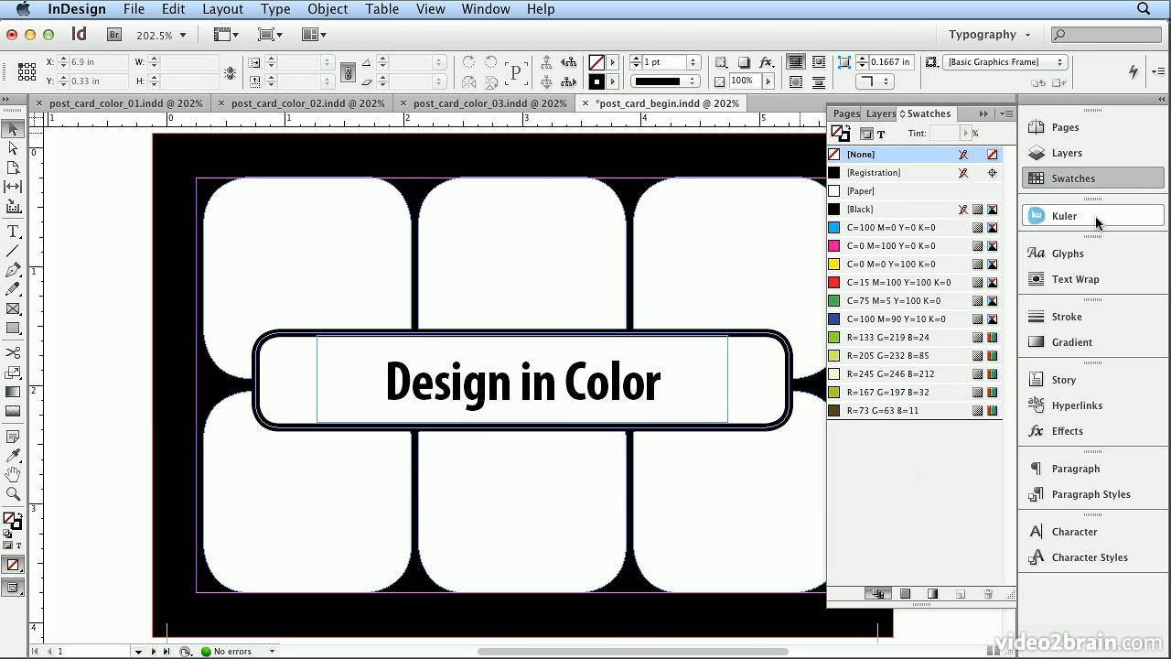
{"action": "left_click", "coordinate": [1095, 216]}
{"action": "left_click", "coordinate": [1096, 216]}
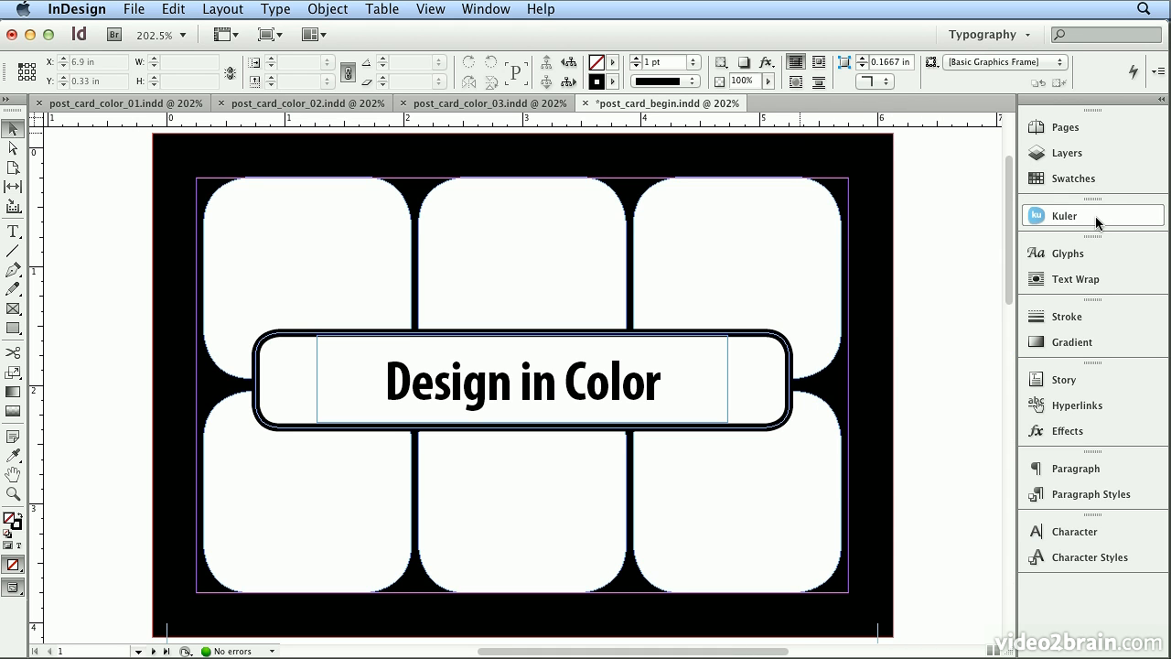
{"action": "left_click", "coordinate": [1095, 216]}
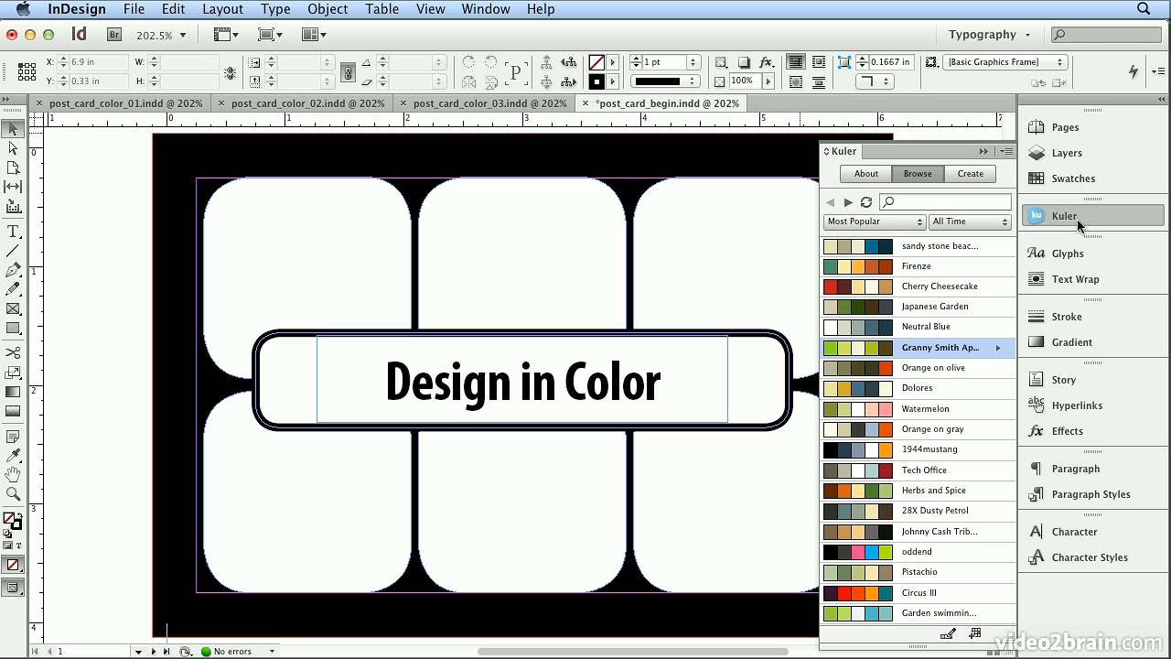
{"action": "left_click", "coordinate": [1077, 219]}
{"action": "left_click", "coordinate": [1074, 189]}
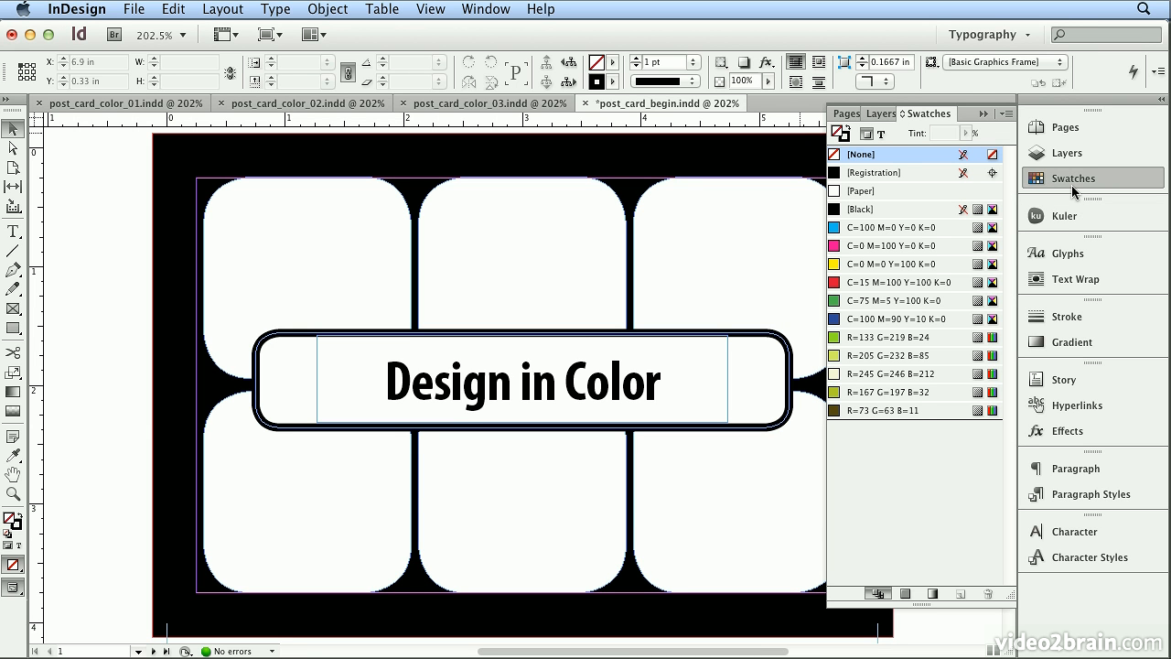
- Fill the postcard's black background frame with the theme swatch R=205 G=232 B=85
{"action": "left_click", "coordinate": [624, 168]}
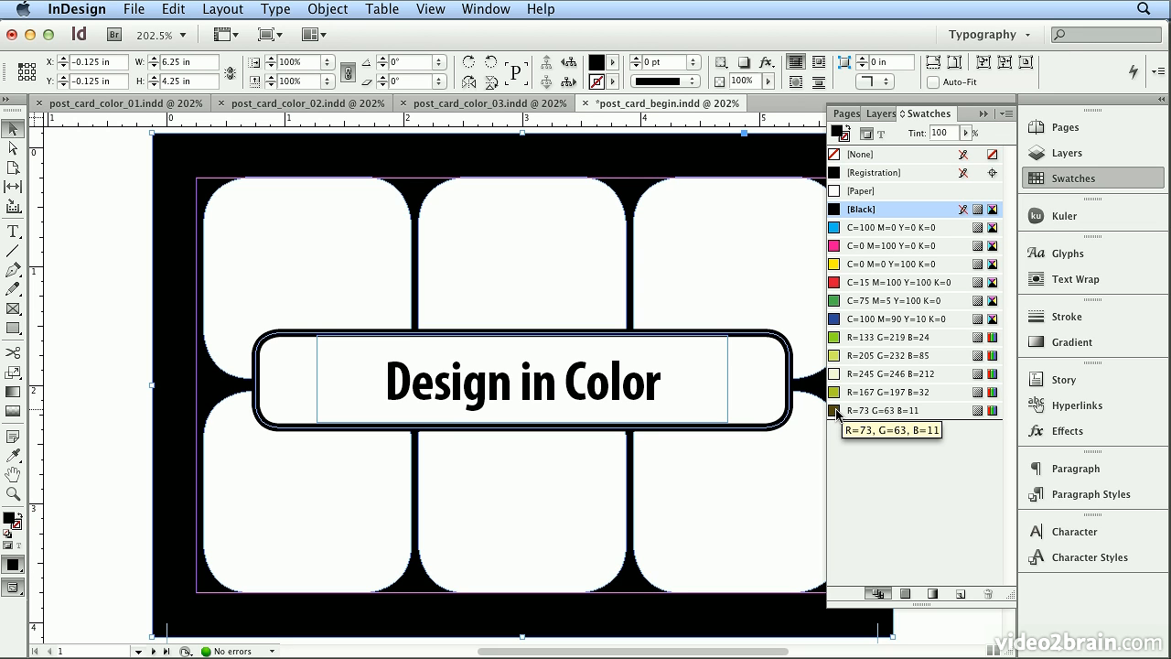
{"action": "left_click", "coordinate": [851, 337]}
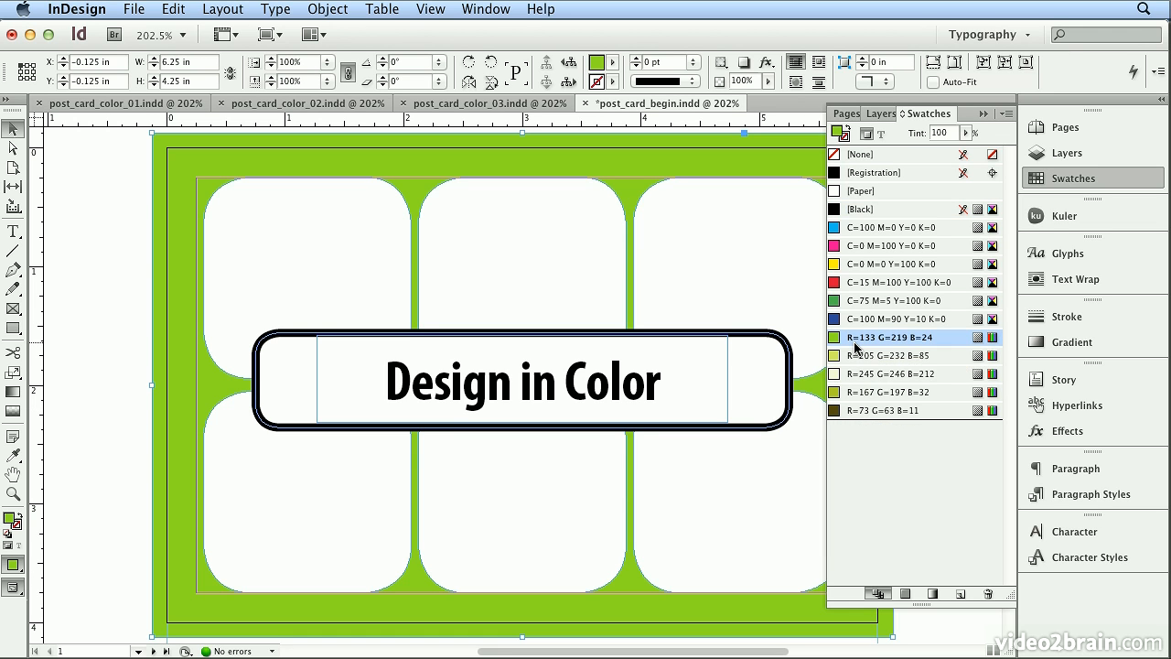
{"action": "left_click", "coordinate": [856, 356]}
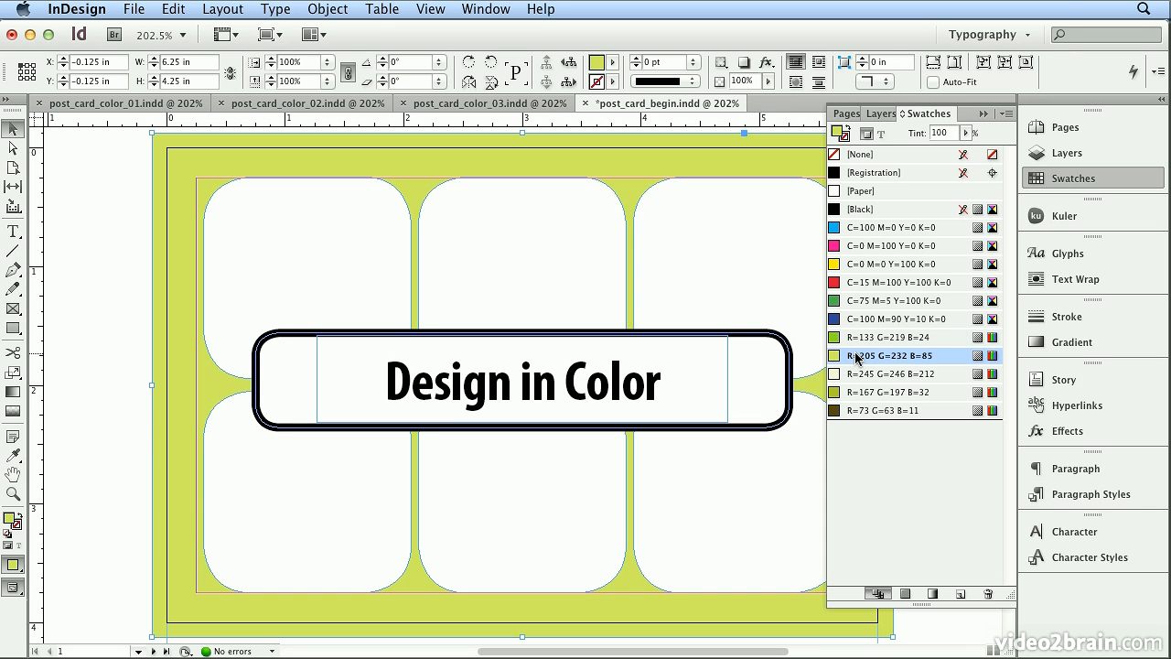
- Fill the three upper rounded frames, left to right, with R=73 G=63 B=11, R=133 G=219 B=24 and R=245 G=246 B=212
{"action": "left_click", "coordinate": [314, 280]}
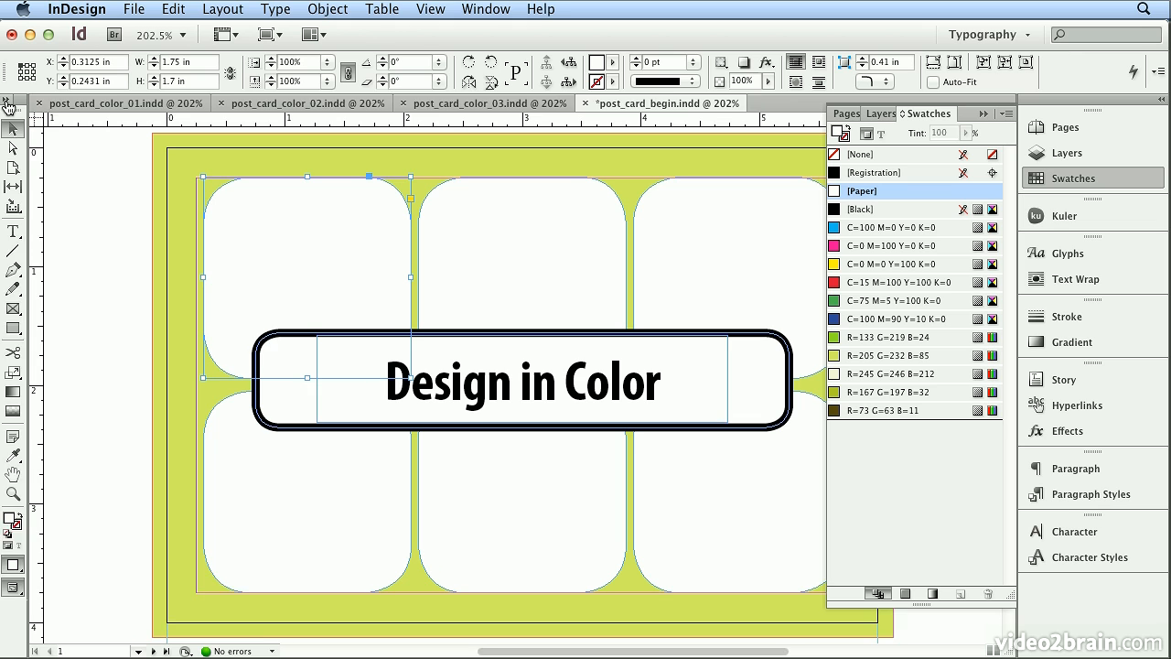
{"action": "left_click", "coordinate": [7, 104]}
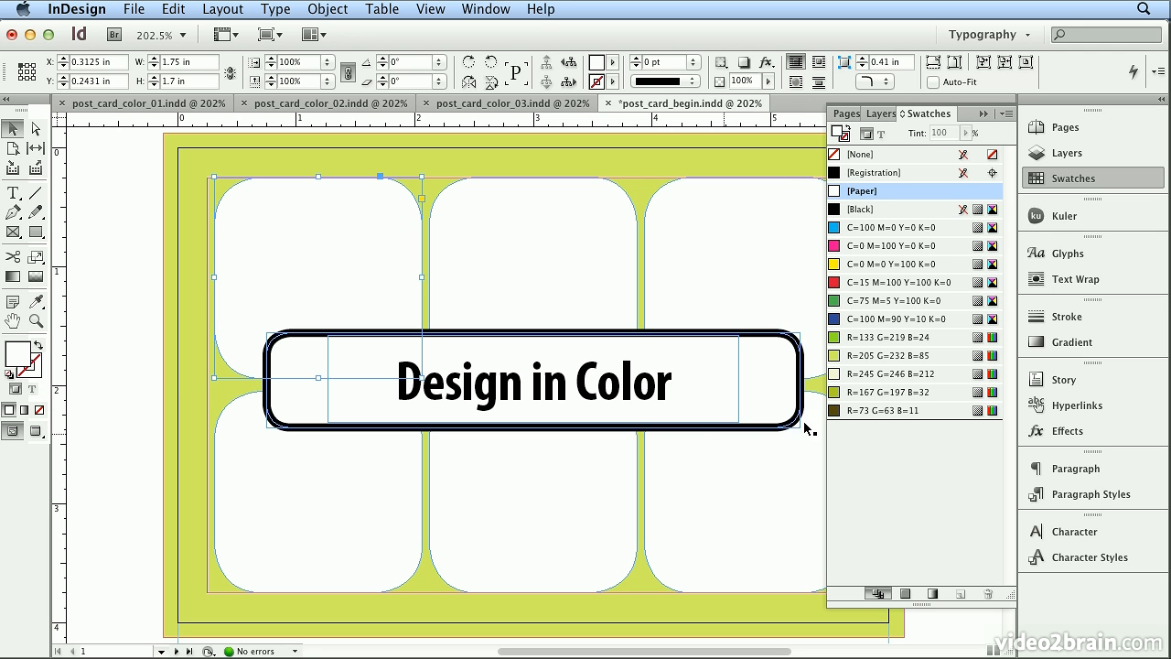
{"action": "left_click", "coordinate": [883, 410]}
{"action": "left_click", "coordinate": [500, 298]}
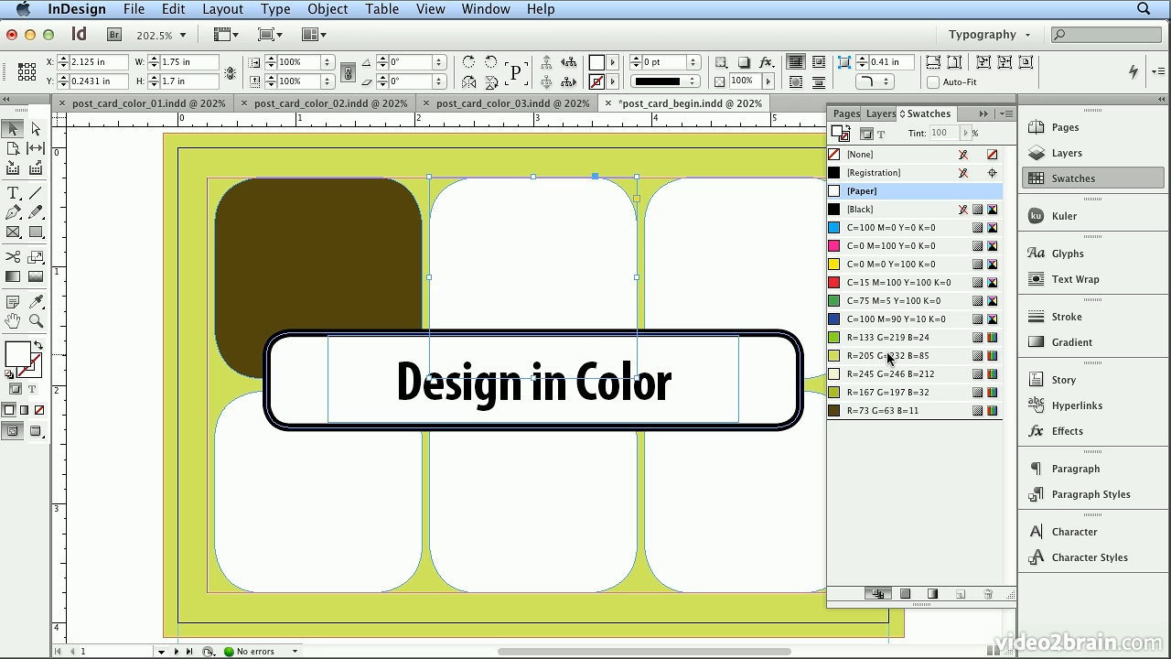
{"action": "left_click", "coordinate": [892, 337]}
{"action": "left_click", "coordinate": [700, 309]}
{"action": "left_click", "coordinate": [892, 373]}
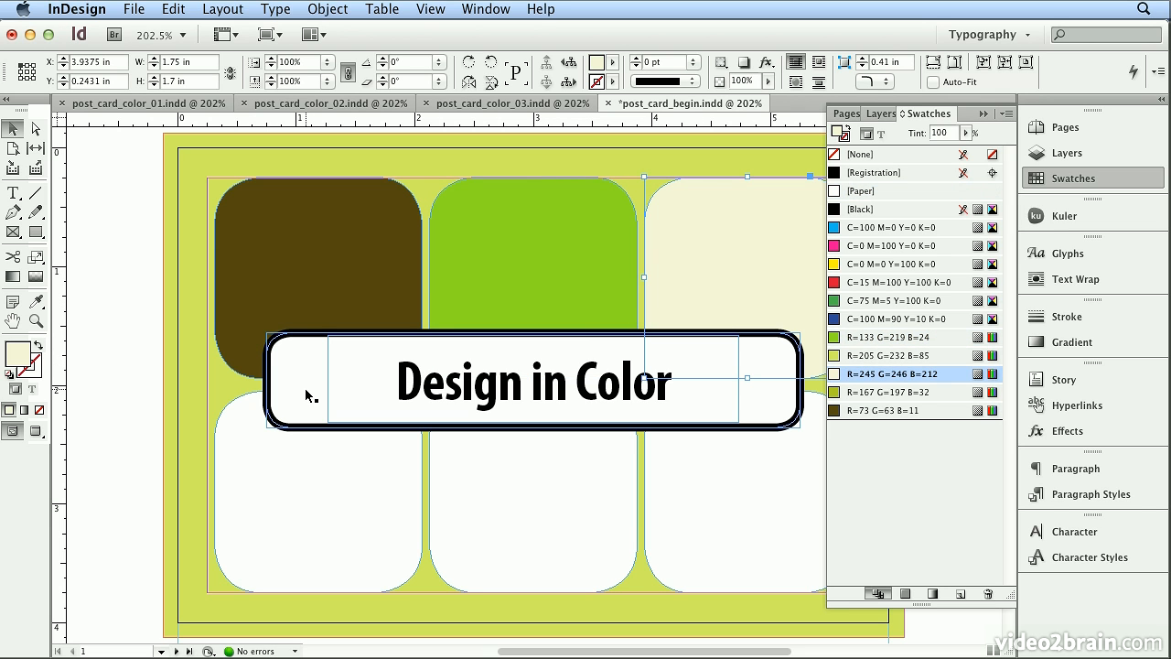
- Fill the lower rounded frames: right with R=73 G=63 B=11, middle with R=133 G=219 B=24, left with R=245 G=246 B=212
{"action": "left_click", "coordinate": [745, 515]}
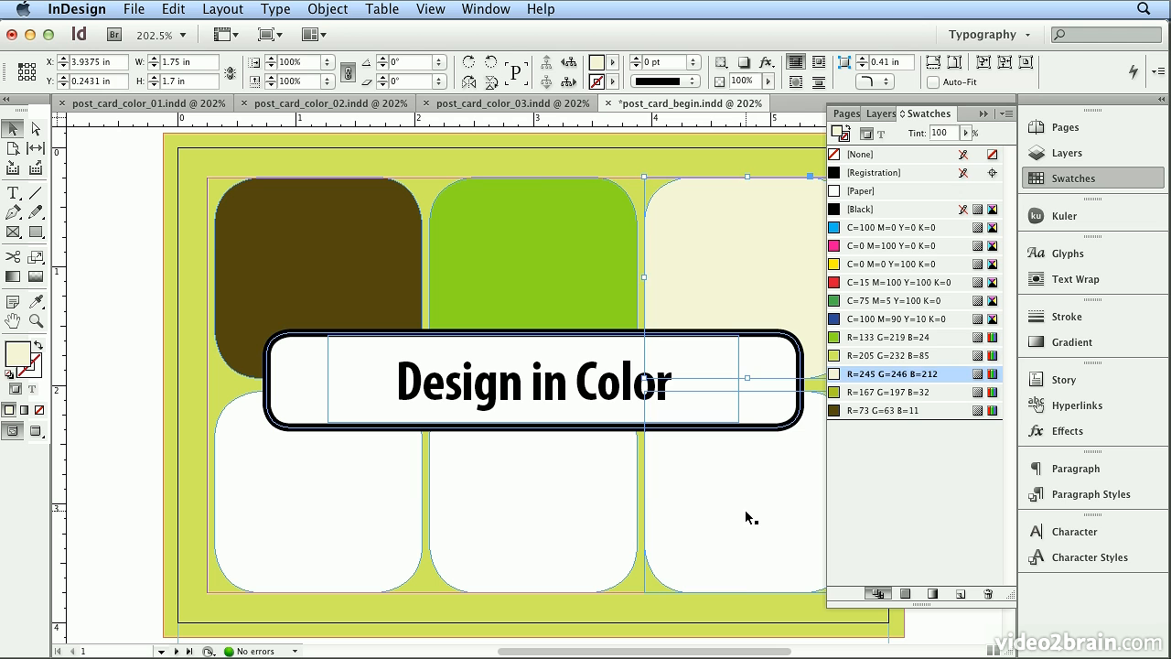
{"action": "left_click", "coordinate": [912, 413]}
{"action": "left_click", "coordinate": [607, 509]}
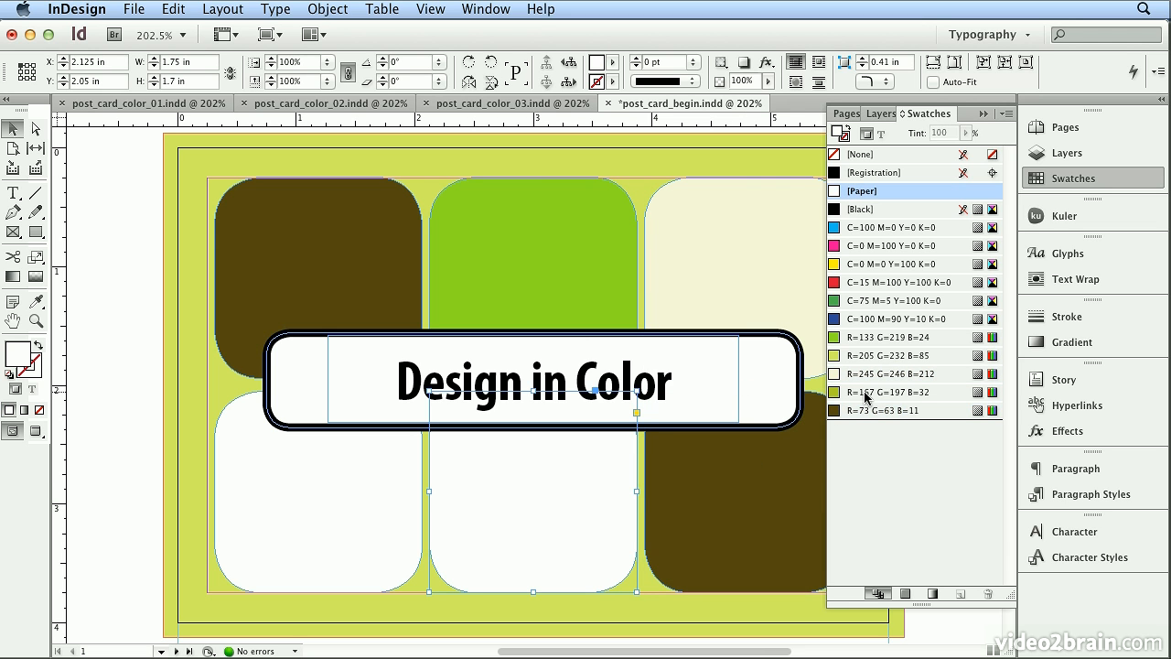
{"action": "left_click", "coordinate": [866, 338]}
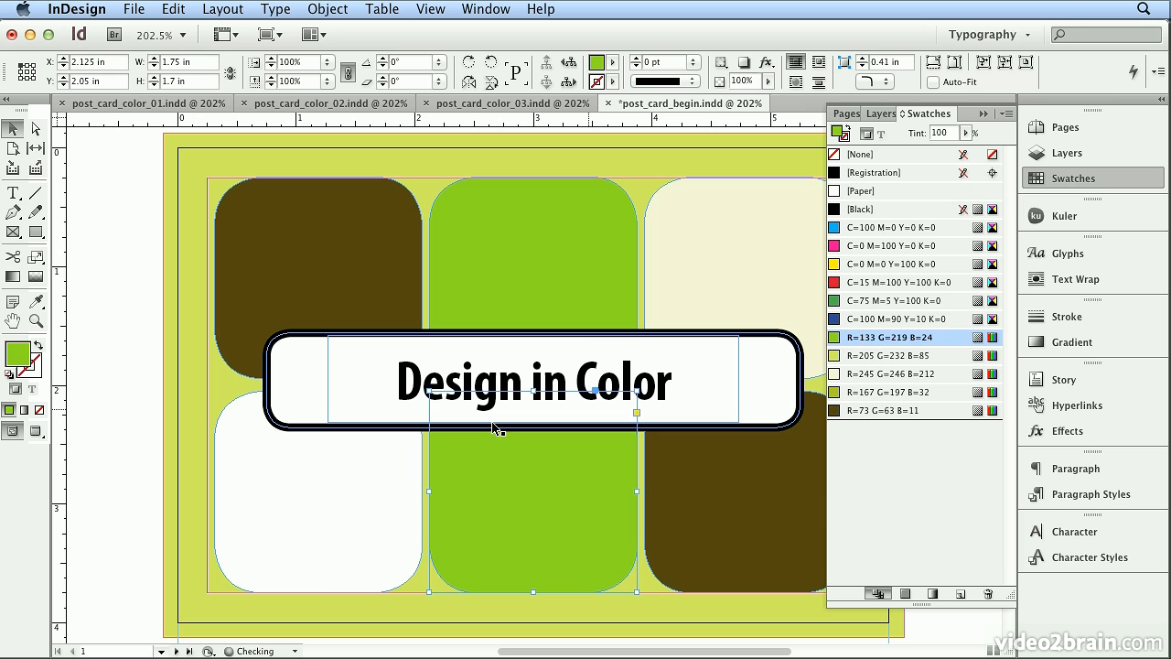
{"action": "left_click", "coordinate": [314, 466]}
{"action": "left_click", "coordinate": [877, 356]}
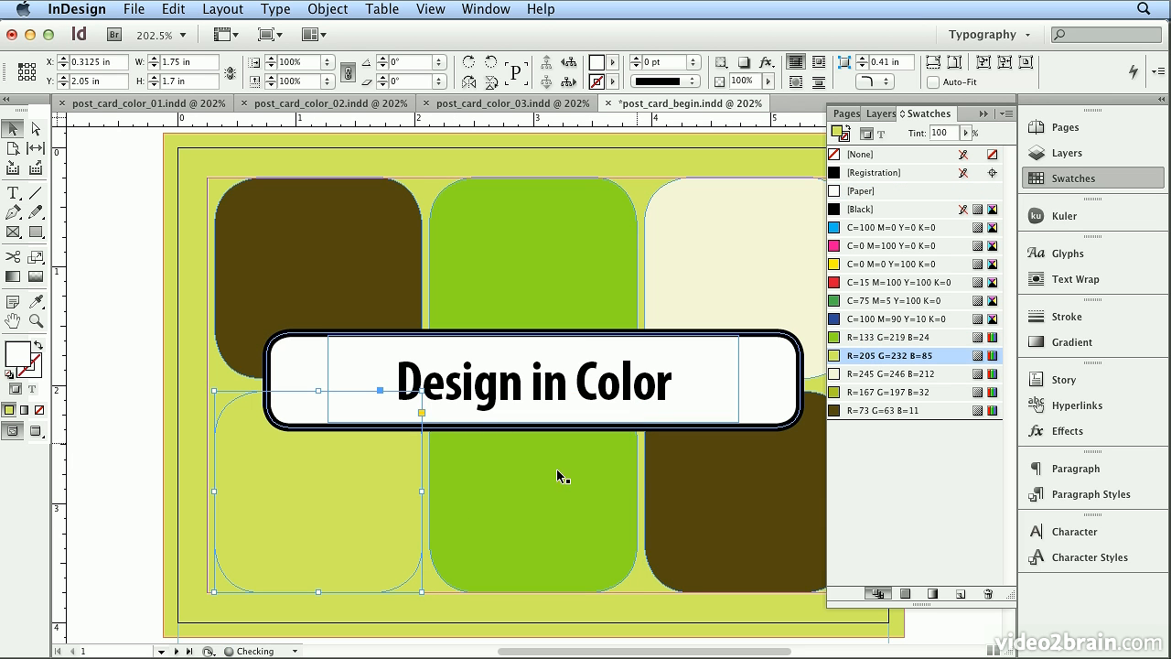
{"action": "left_click", "coordinate": [900, 377]}
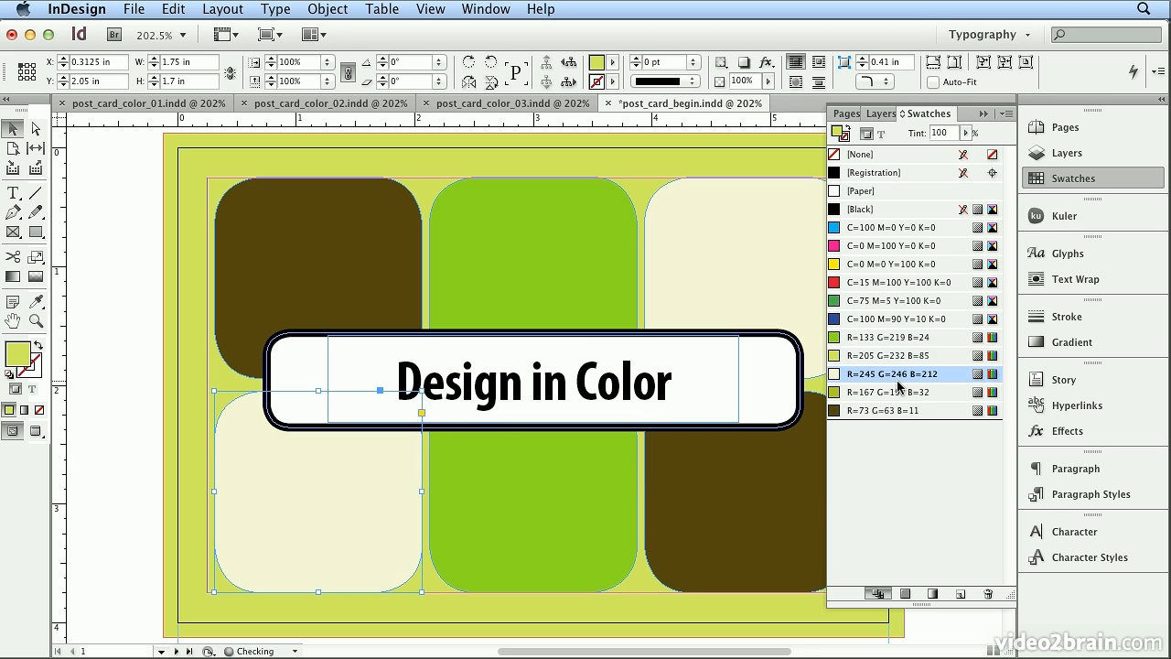
- Change the fill of both middle rounded frames, lower and upper, to R=167 G=197 B=32
{"action": "left_click", "coordinate": [601, 535]}
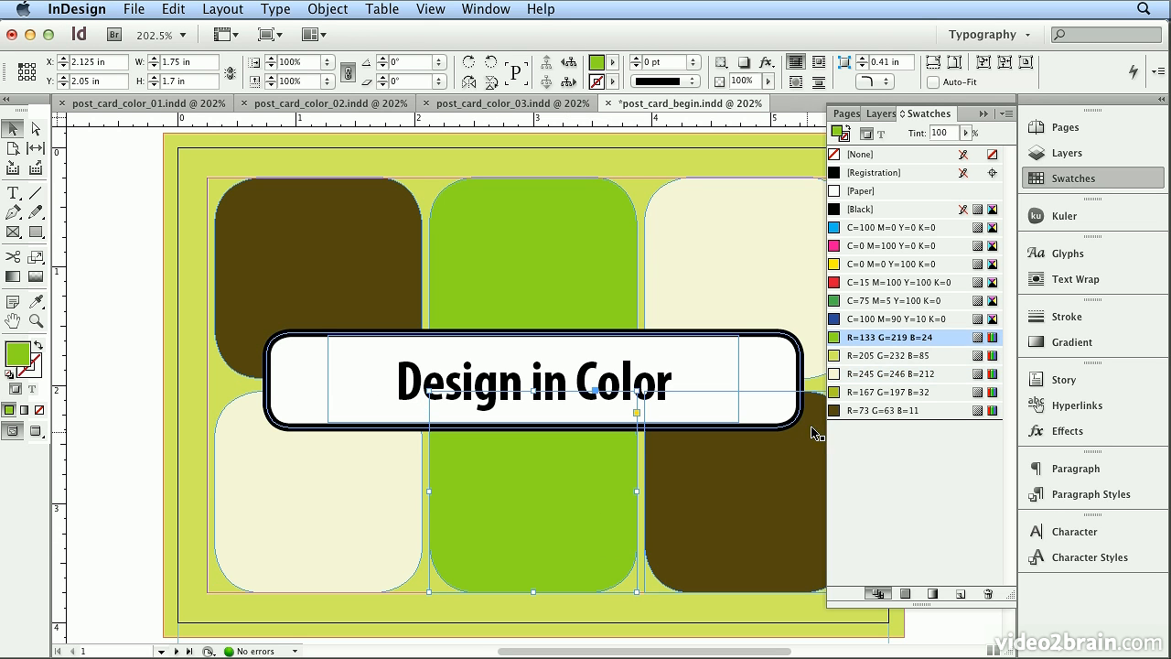
{"action": "left_click", "coordinate": [859, 390]}
{"action": "left_click", "coordinate": [576, 320]}
{"action": "left_click", "coordinate": [866, 391]}
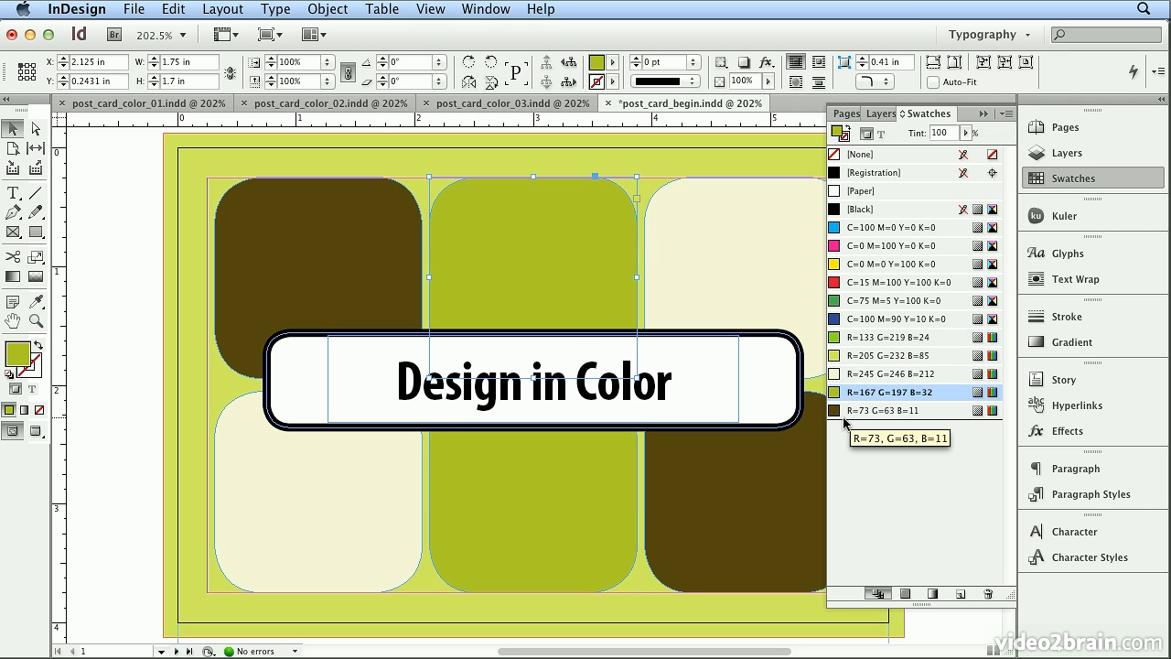
- Set the stroke color of the "Design in Color" title frame to R=167 G=197 B=32
{"action": "left_click", "coordinate": [784, 352]}
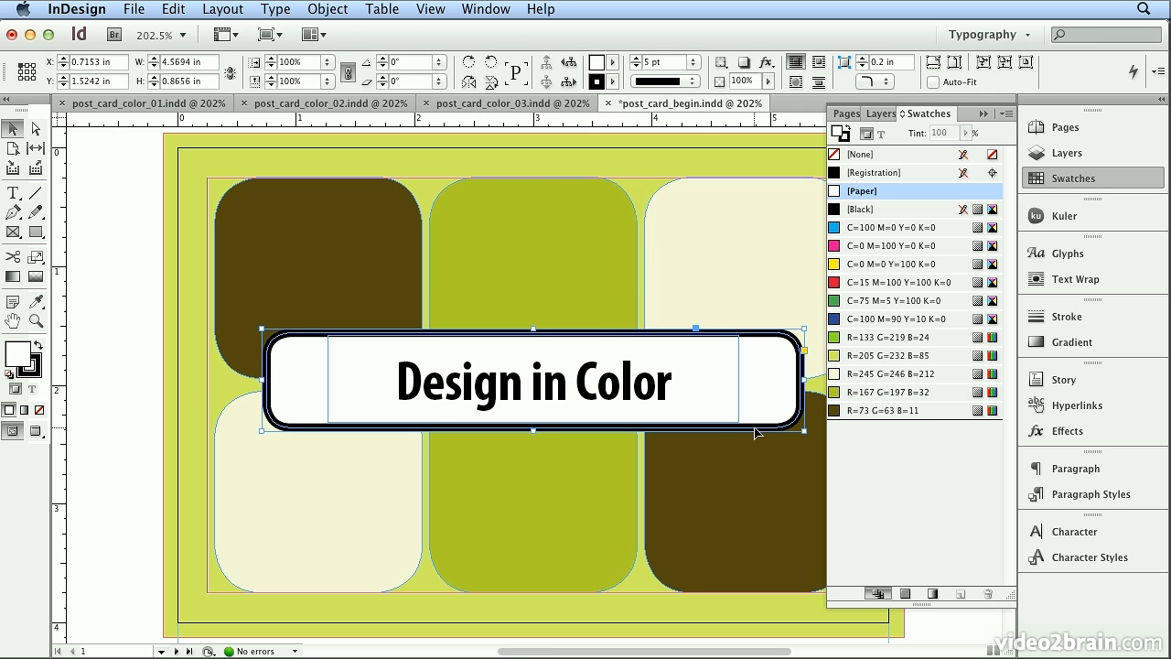
{"action": "left_click", "coordinate": [37, 376]}
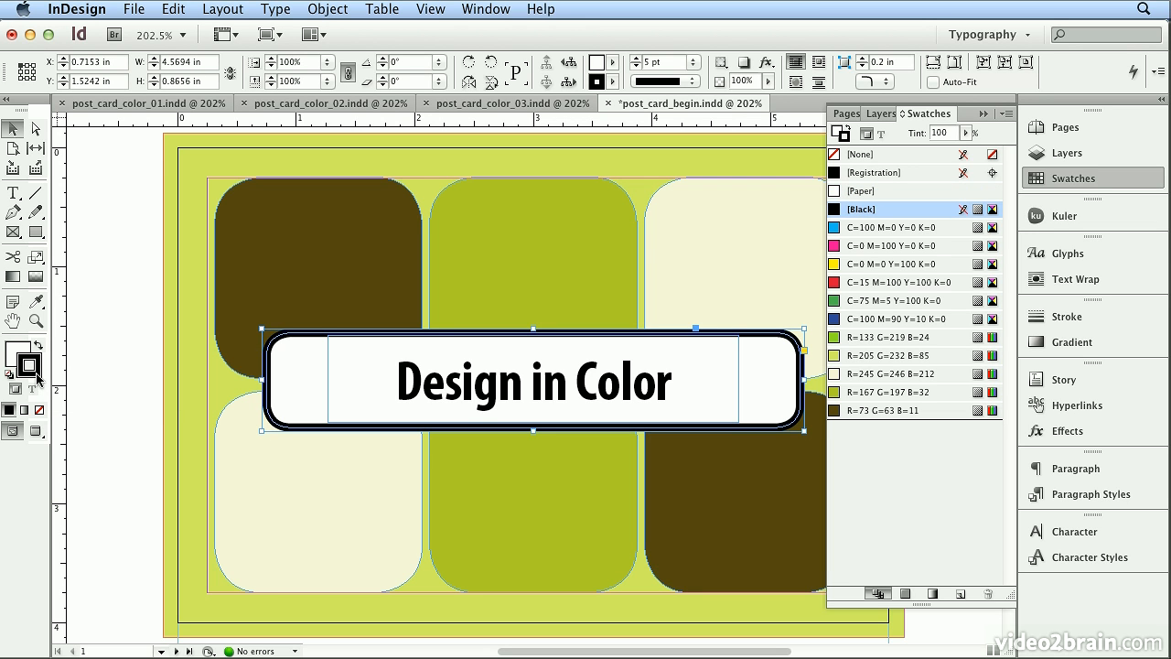
{"action": "left_click", "coordinate": [904, 355]}
{"action": "left_click", "coordinate": [904, 344]}
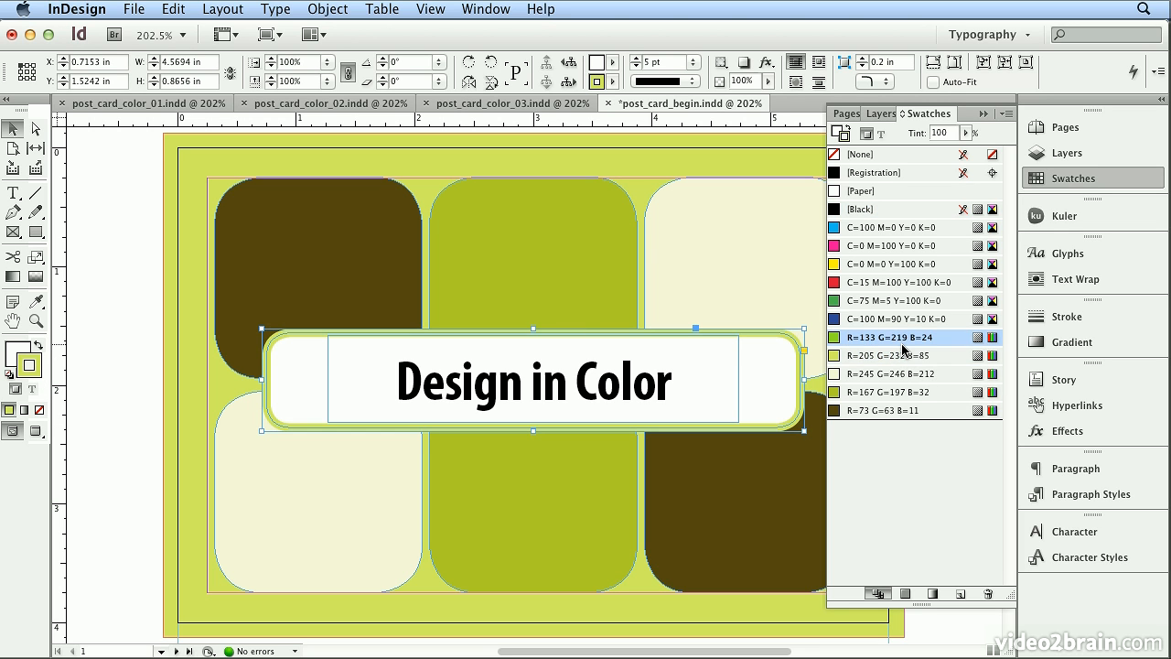
{"action": "left_click", "coordinate": [889, 393]}
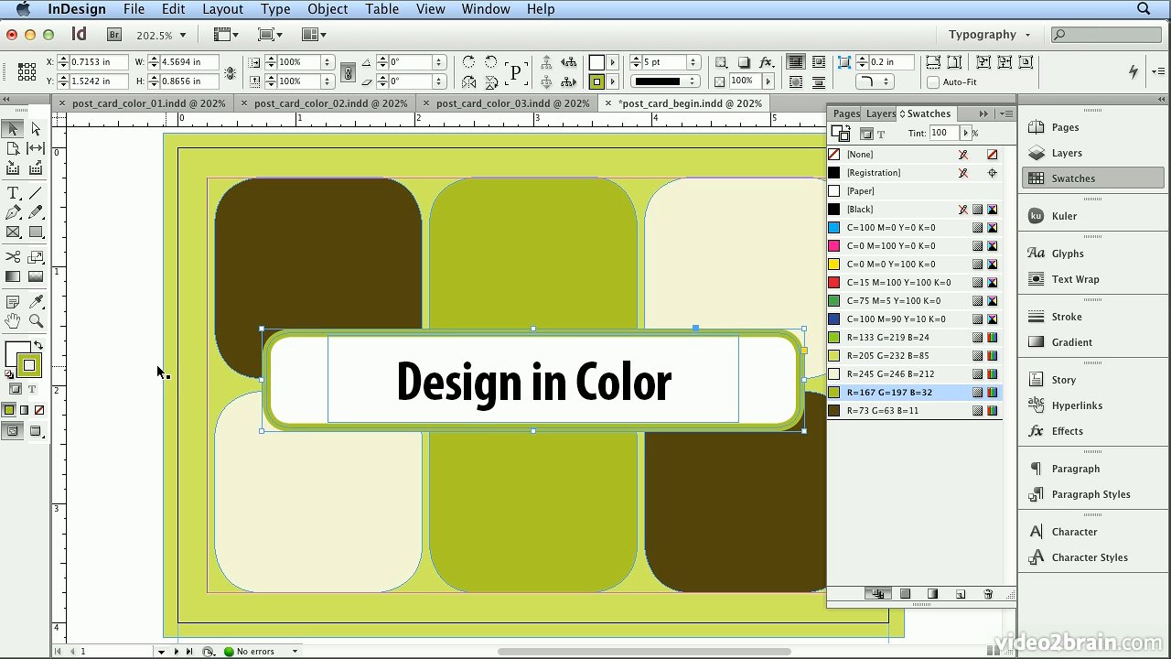
- Clear the selection, display the postcard in Preview mode and select the upper middle rounded frame
{"action": "left_click", "coordinate": [119, 372]}
{"action": "key", "text": "w"}
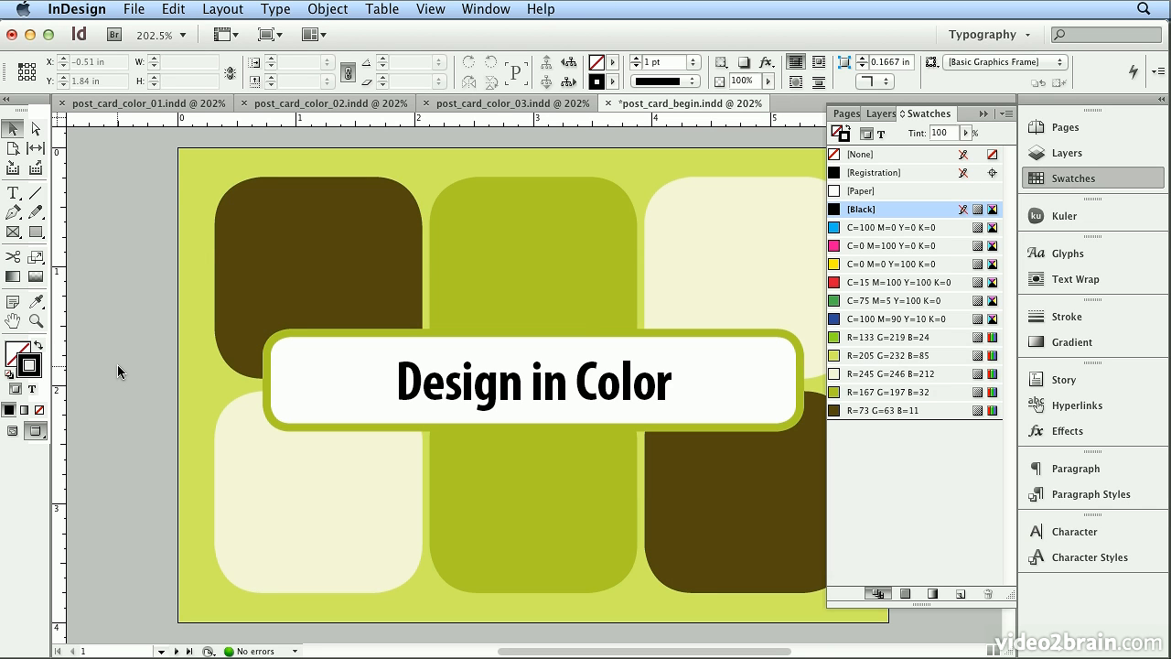
{"action": "left_click", "coordinate": [522, 269]}
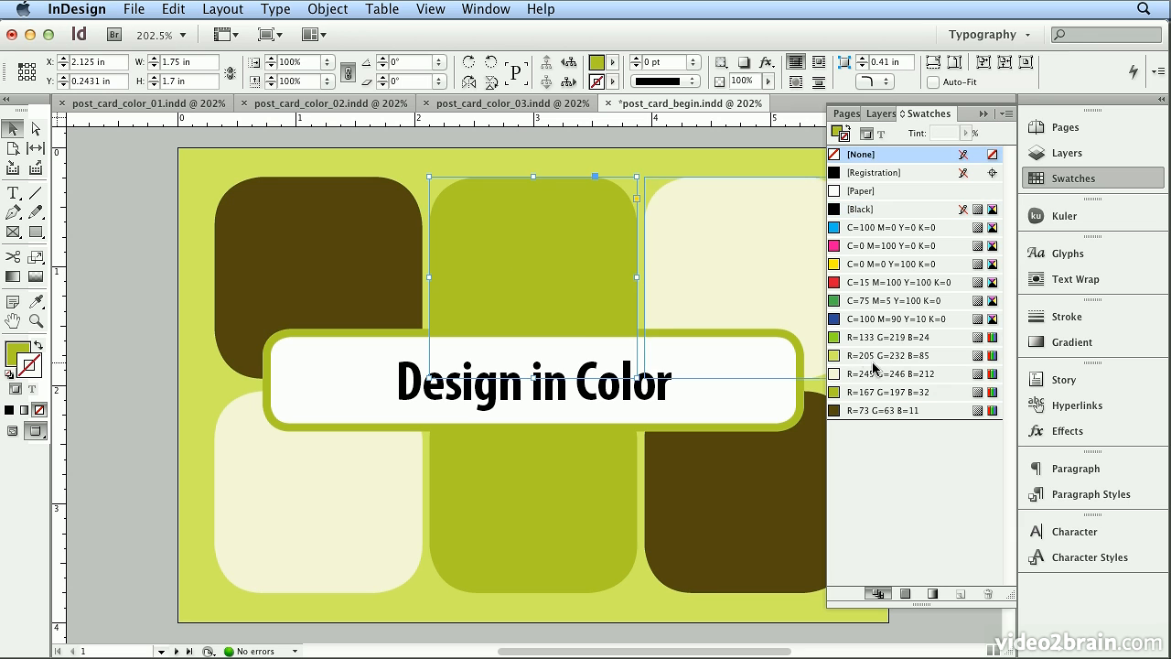
- Try R=205 G=232 B=85 as the upper middle frame's stroke and as its fill, and return the fill to R=167 G=197 B=32
{"action": "left_click", "coordinate": [871, 357]}
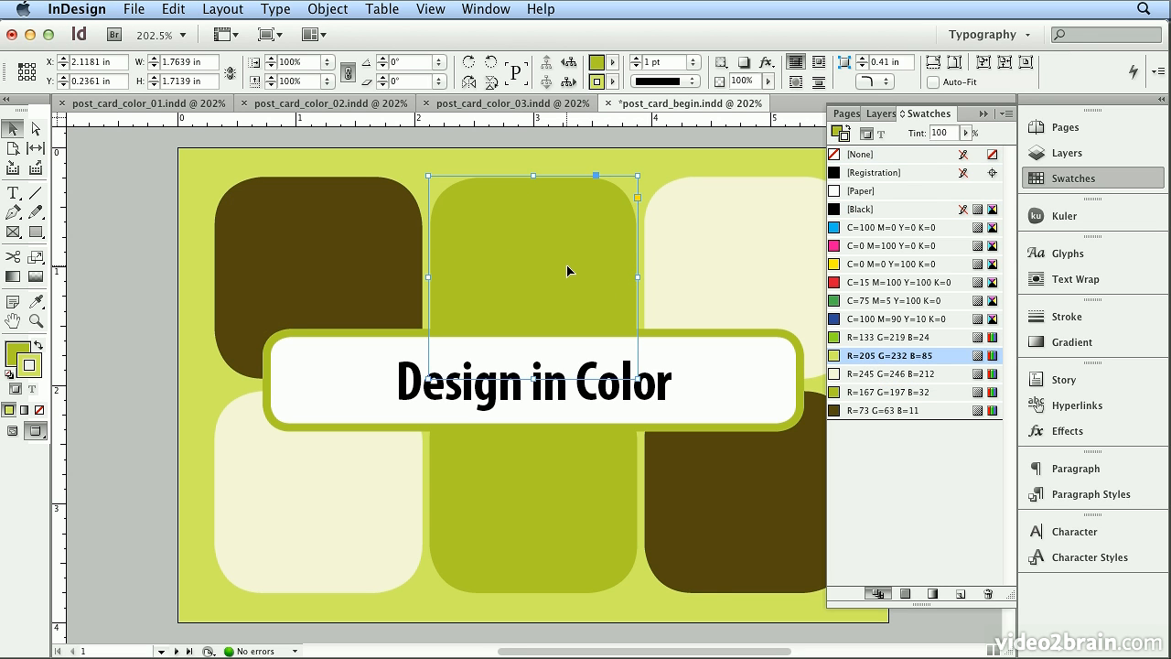
{"action": "left_click", "coordinate": [40, 409]}
{"action": "left_click", "coordinate": [13, 355]}
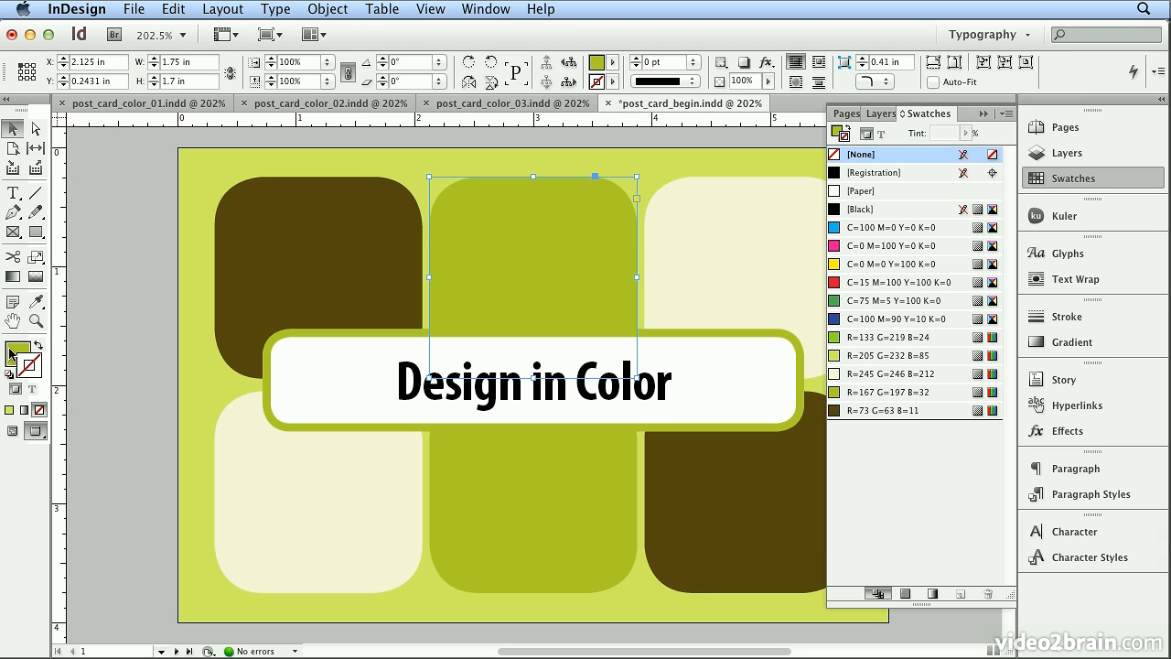
{"action": "left_click", "coordinate": [907, 362]}
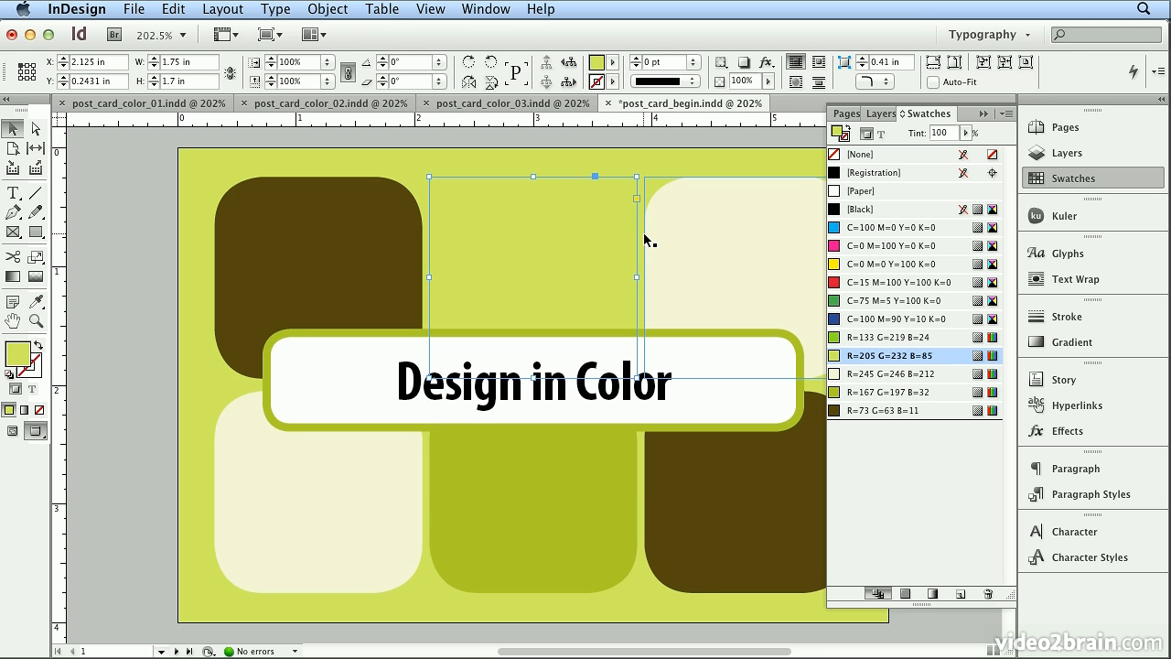
{"action": "left_click", "coordinate": [885, 394]}
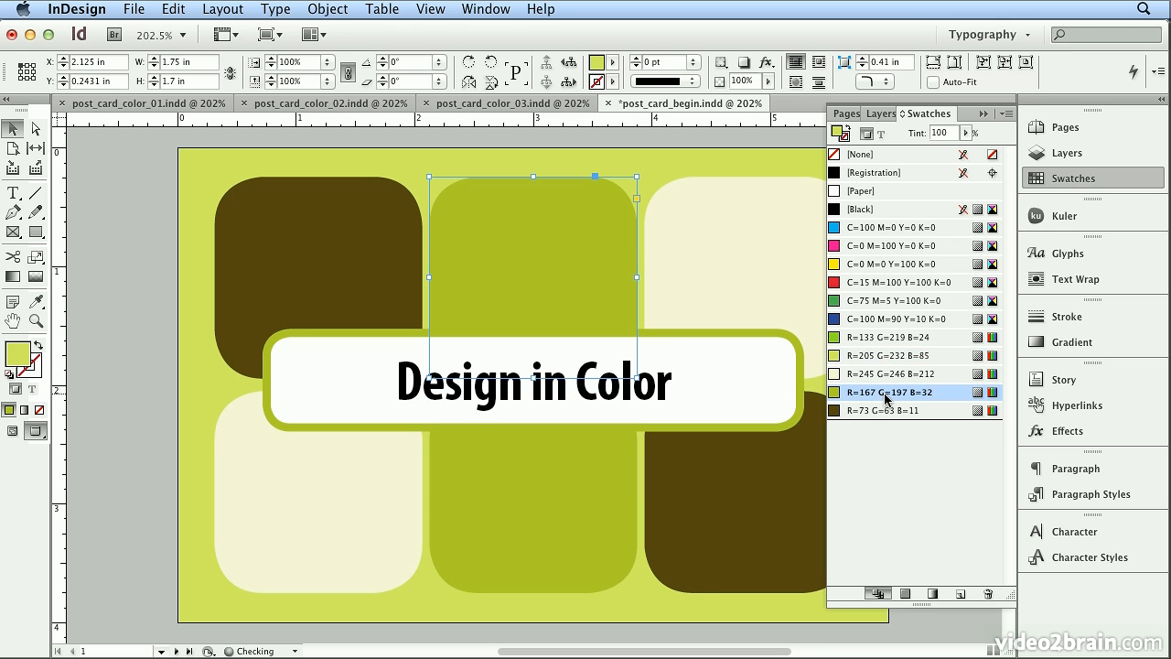
- Change the fill of both middle rounded frames, upper and lower, to R=133 G=219 B=24
{"action": "left_click", "coordinate": [881, 337]}
{"action": "left_click", "coordinate": [594, 534]}
{"action": "left_click", "coordinate": [886, 338]}
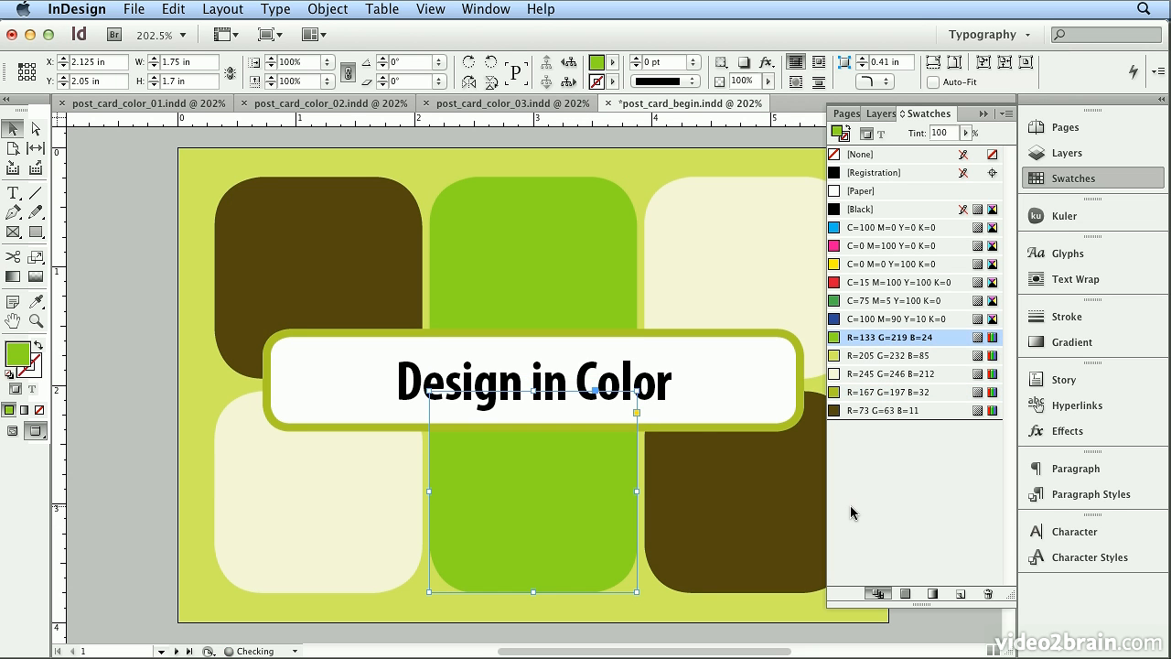
{"action": "left_click", "coordinate": [144, 417]}
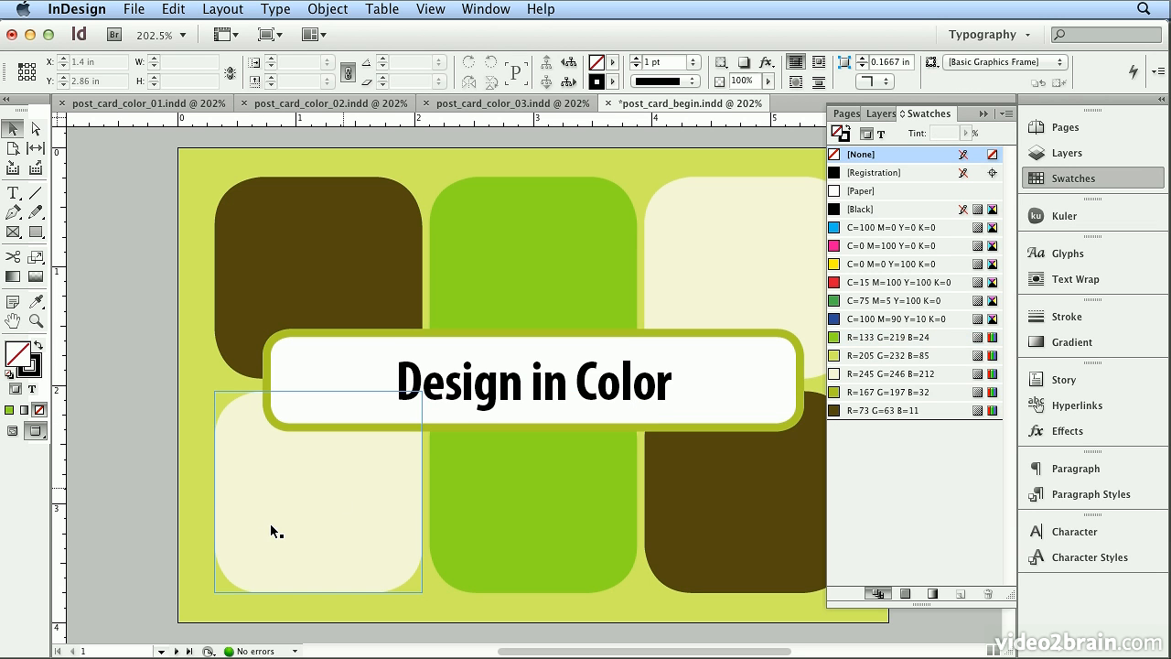
- On page 2, color the "Color for Impact and Mood" and "Tips for color:" headings with R=73 G=63 B=11
{"action": "left_click", "coordinate": [177, 650]}
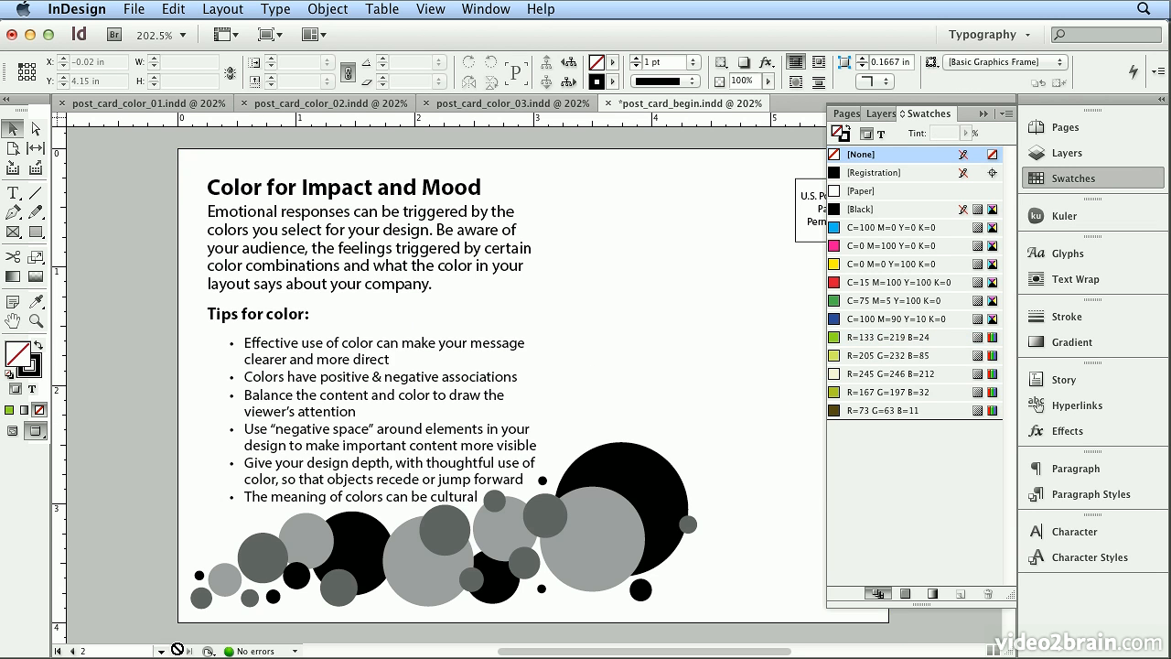
{"action": "triple_click", "coordinate": [308, 193]}
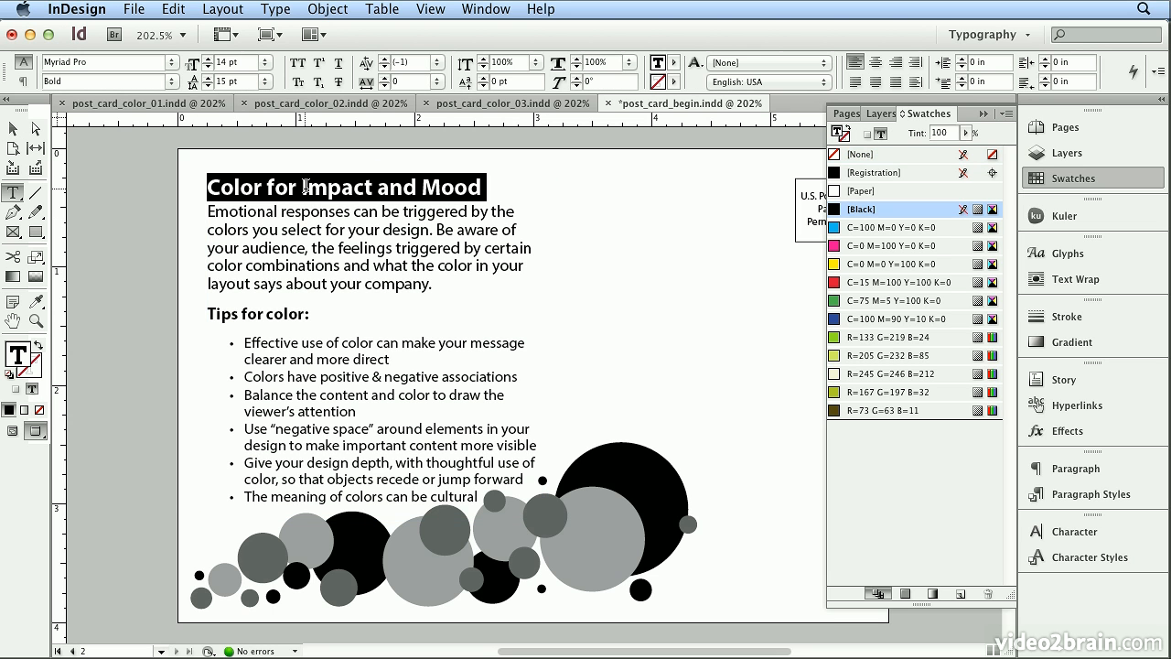
{"action": "left_click", "coordinate": [925, 413]}
{"action": "triple_click", "coordinate": [277, 316]}
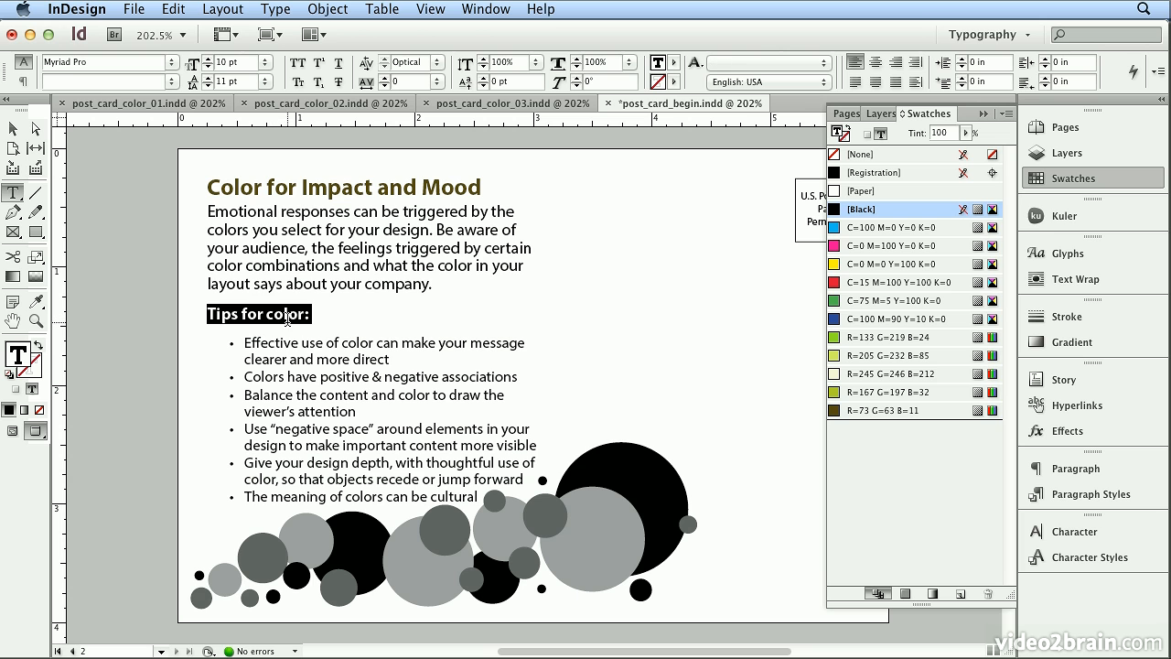
{"action": "left_click", "coordinate": [897, 411]}
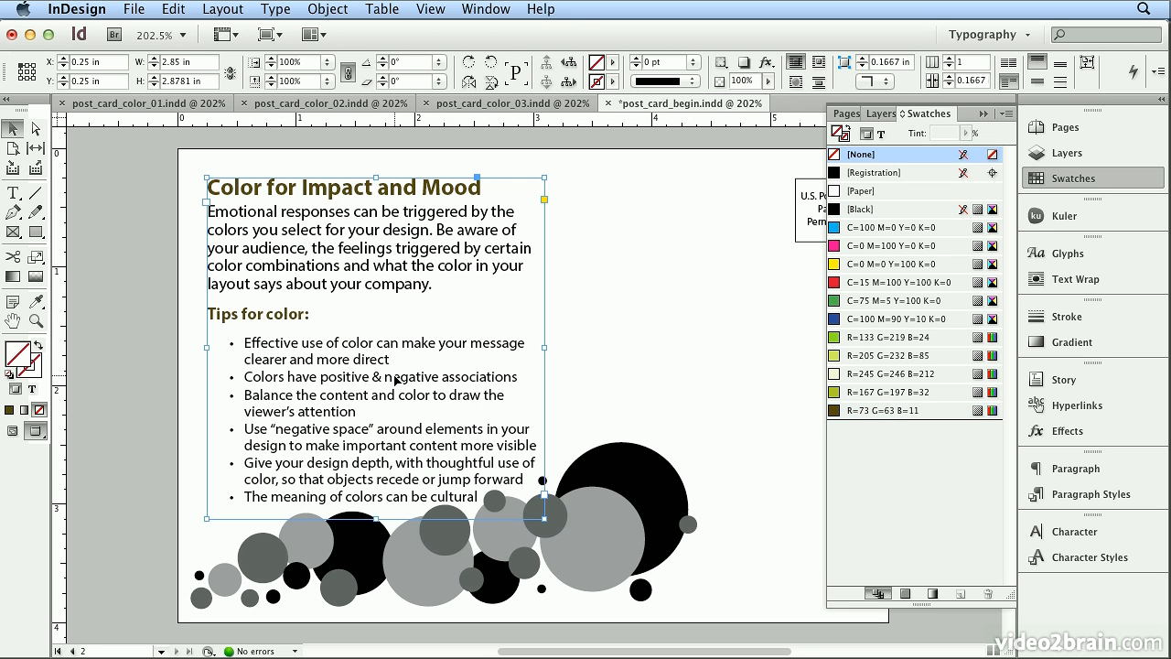
- Fill all the black circles on page 2 with R=73 G=63 B=11
{"action": "left_click", "coordinate": [660, 472]}
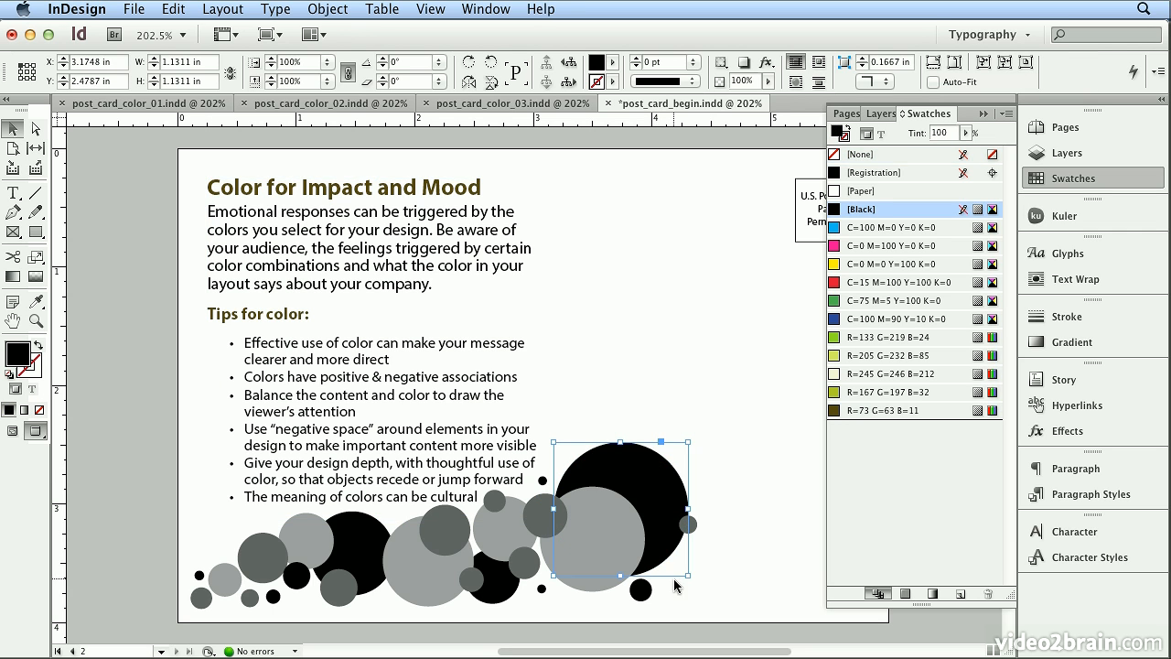
{"action": "left_click", "coordinate": [640, 590], "text": "shift"}
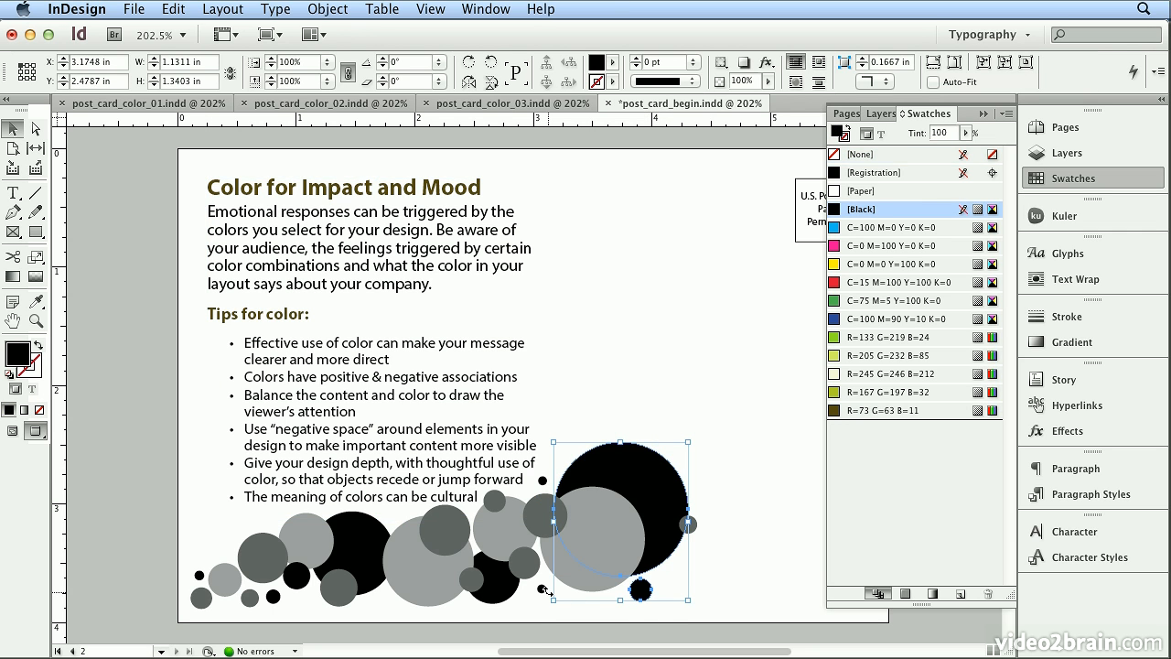
{"action": "left_click", "coordinate": [543, 590], "text": "shift"}
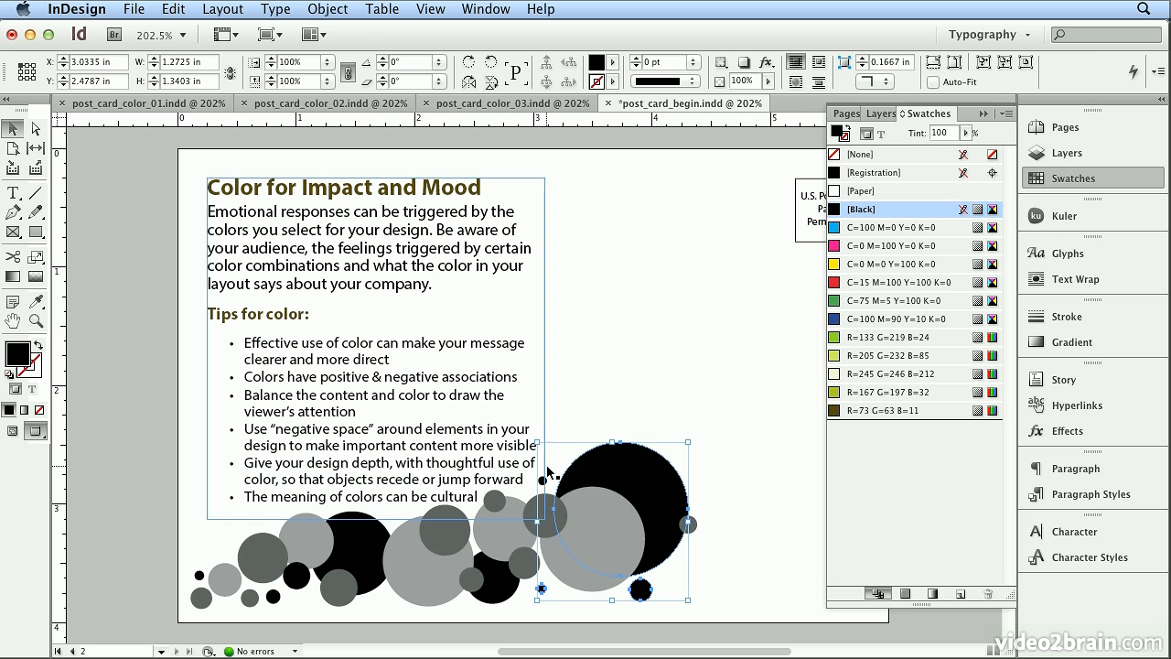
{"action": "left_click", "coordinate": [508, 590], "text": "shift"}
{"action": "left_click", "coordinate": [358, 549], "text": "shift"}
{"action": "left_click", "coordinate": [297, 576], "text": "shift"}
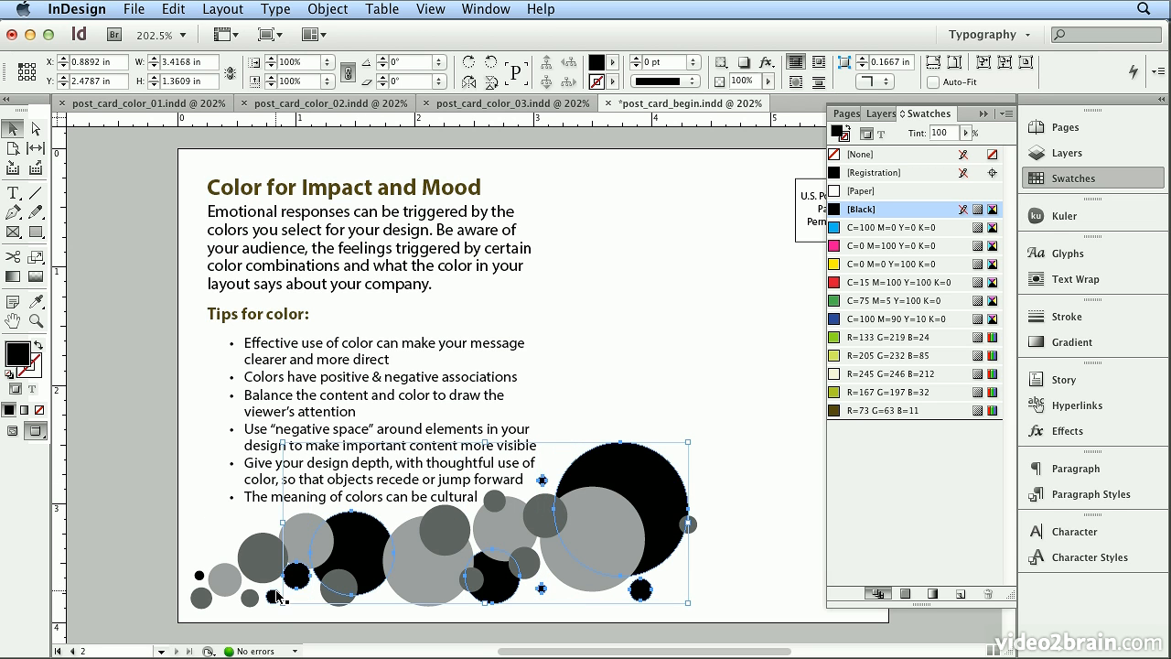
{"action": "left_click", "coordinate": [273, 597], "text": "shift"}
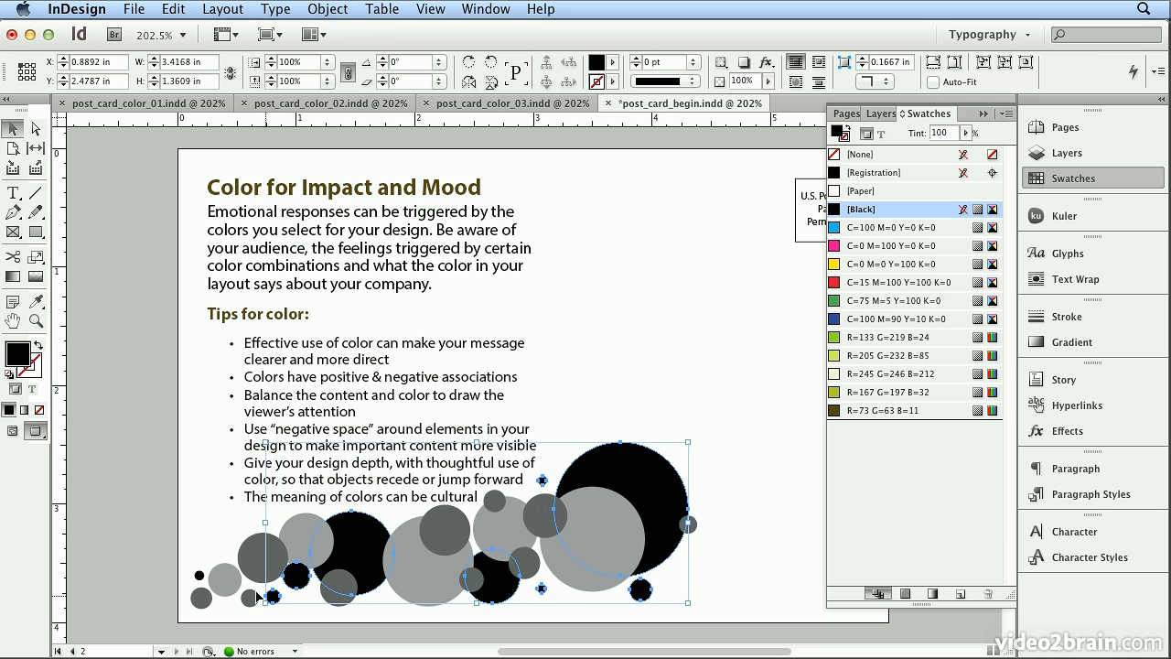
{"action": "left_click", "coordinate": [199, 576], "text": "shift"}
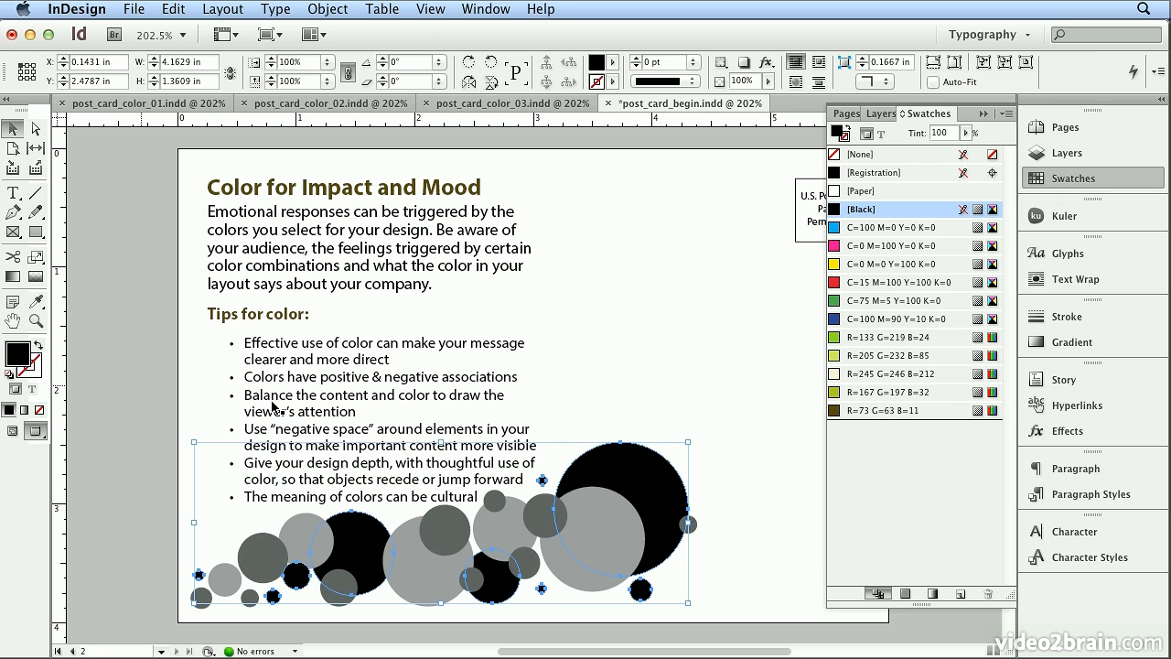
{"action": "left_click", "coordinate": [986, 412]}
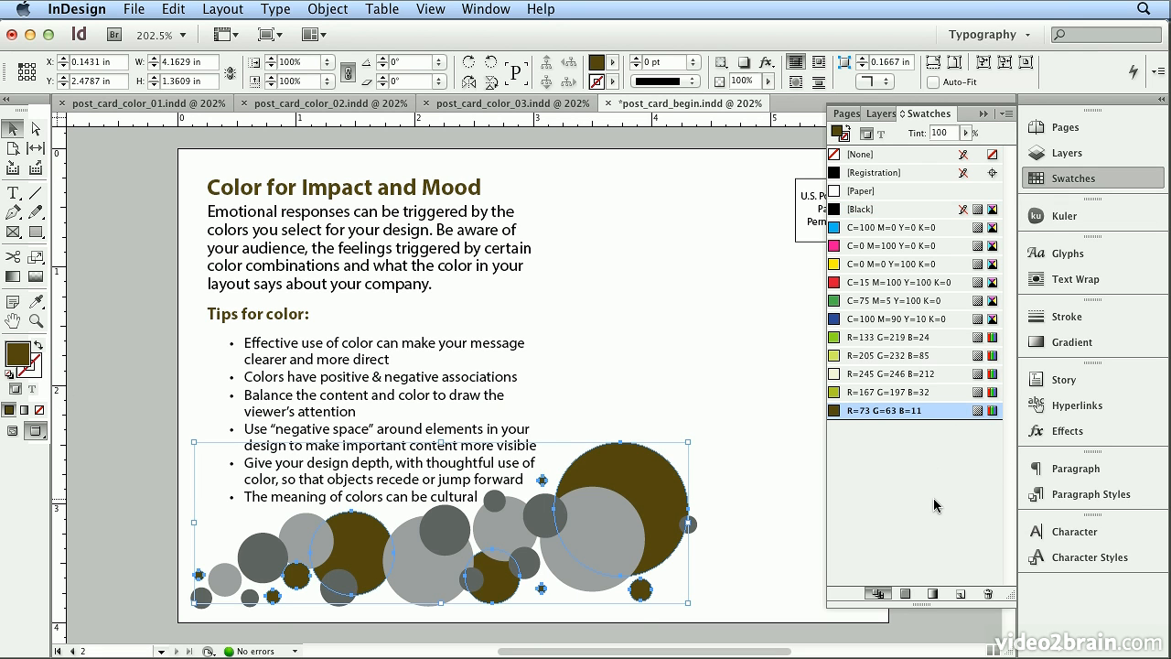
{"action": "left_click", "coordinate": [722, 544]}
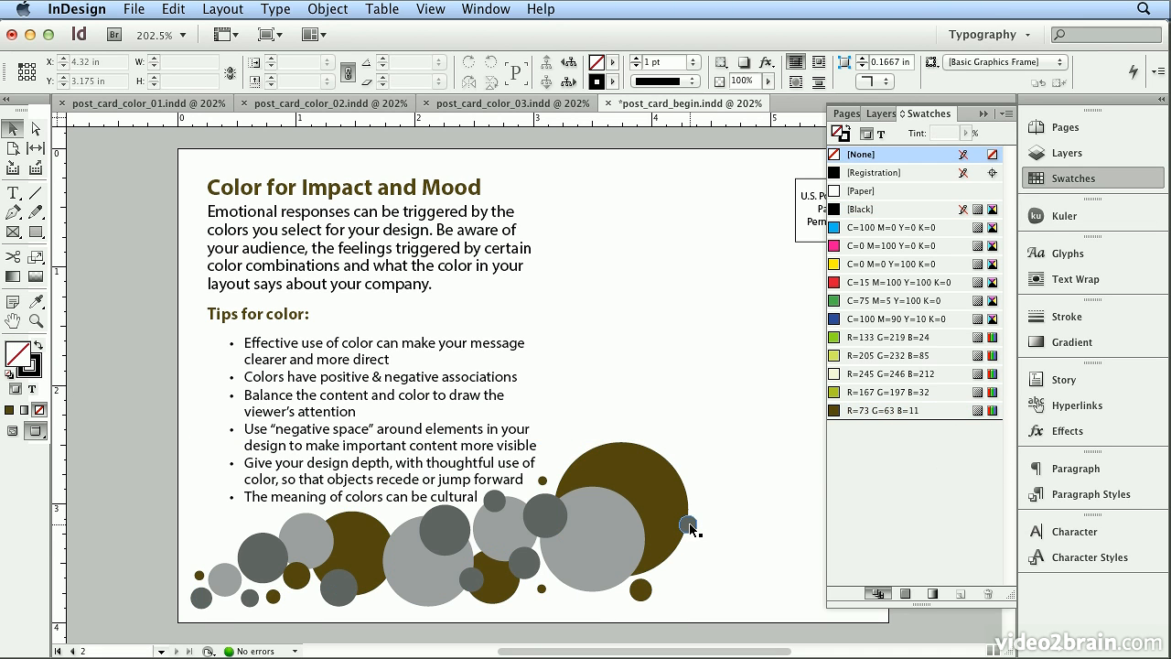
- Fill all the dark gray circles on page 2 with R=133 G=219 B=24
{"action": "left_click", "coordinate": [690, 526]}
{"action": "left_click", "coordinate": [545, 516], "text": "shift"}
{"action": "left_click", "coordinate": [499, 505], "text": "shift"}
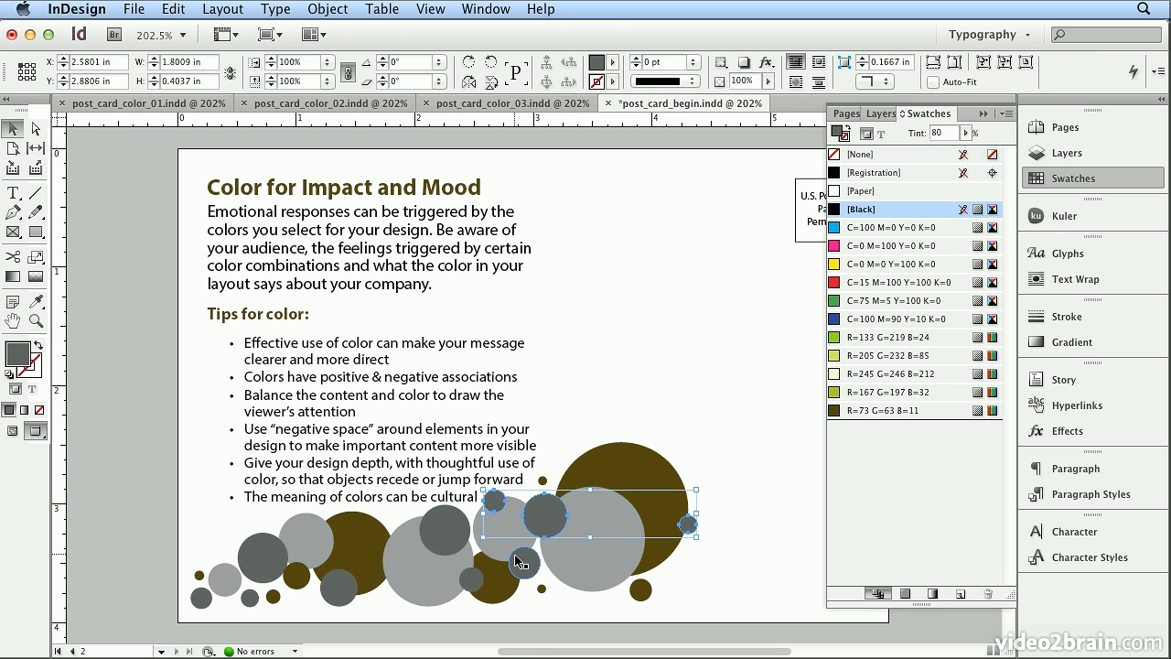
{"action": "left_click", "coordinate": [524, 560], "text": "shift"}
{"action": "left_click", "coordinate": [474, 579], "text": "shift"}
{"action": "left_click", "coordinate": [442, 528], "text": "shift"}
{"action": "left_click", "coordinate": [340, 586], "text": "shift"}
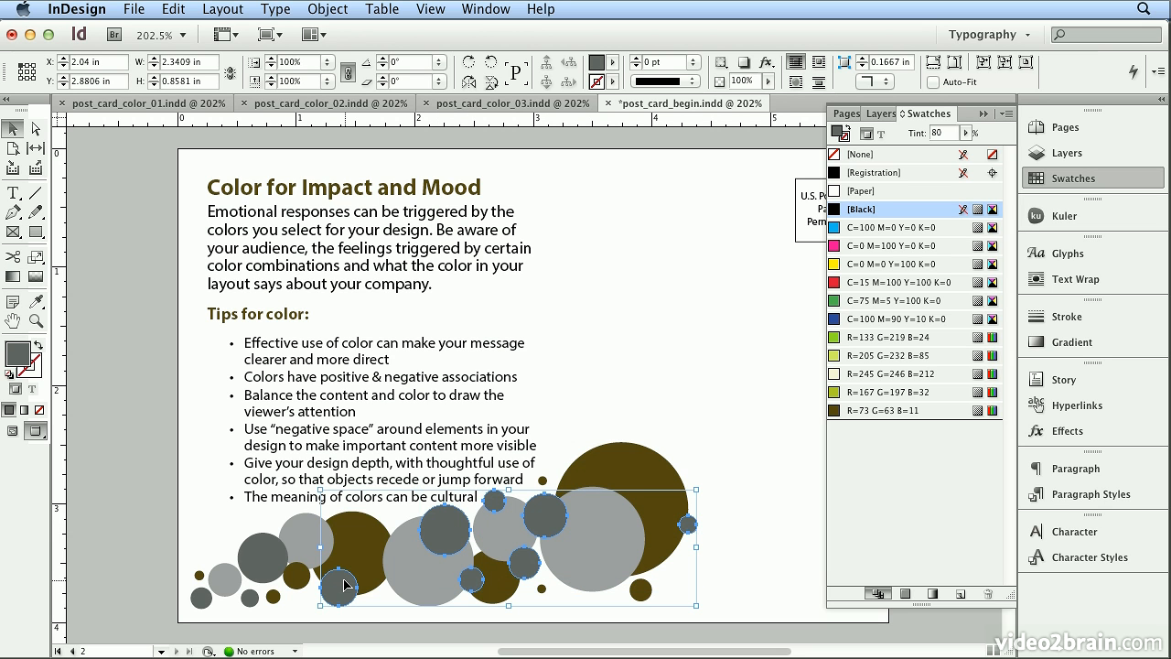
{"action": "left_click", "coordinate": [265, 556], "text": "shift"}
{"action": "left_click", "coordinate": [250, 598], "text": "shift"}
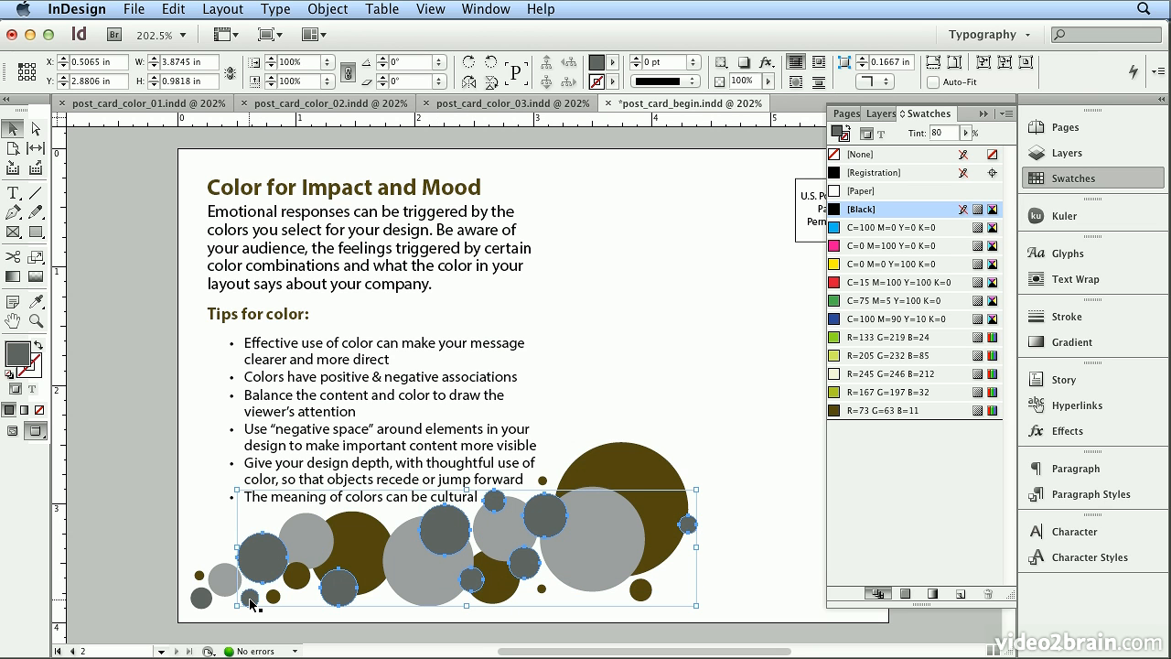
{"action": "left_click", "coordinate": [203, 599], "text": "shift"}
{"action": "left_click", "coordinate": [602, 583], "text": "shift"}
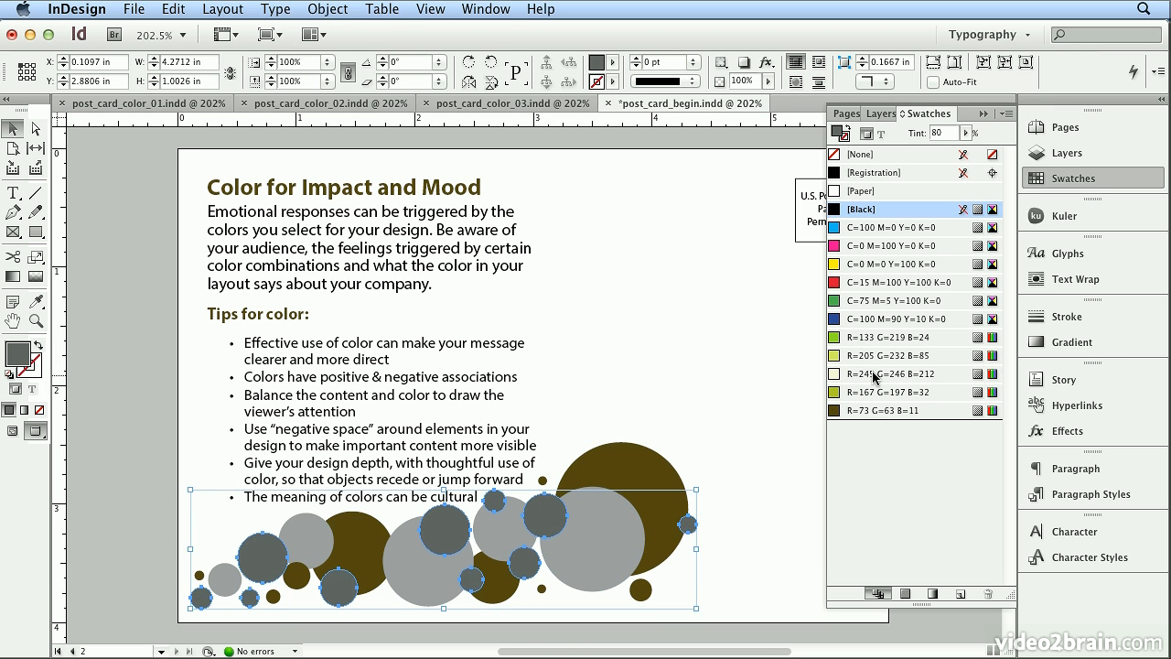
{"action": "left_click", "coordinate": [874, 339]}
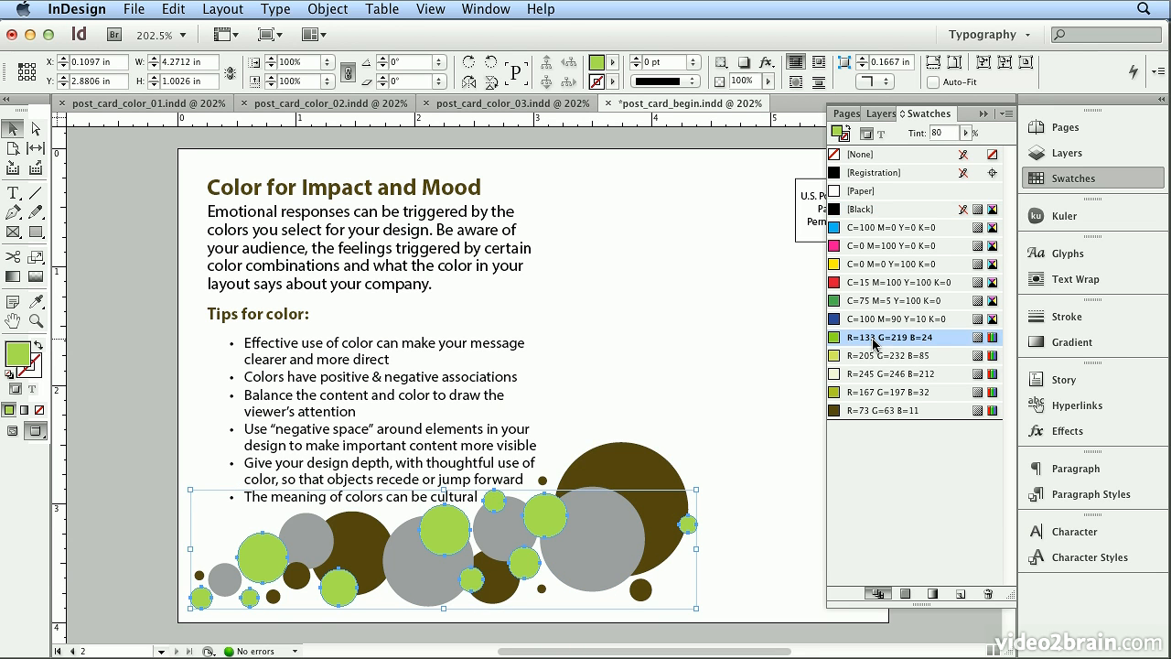
- Fill all the light gray circles on page 2 with R=205 G=232 B=85
{"action": "left_click", "coordinate": [576, 568]}
{"action": "left_click", "coordinate": [504, 540], "text": "shift"}
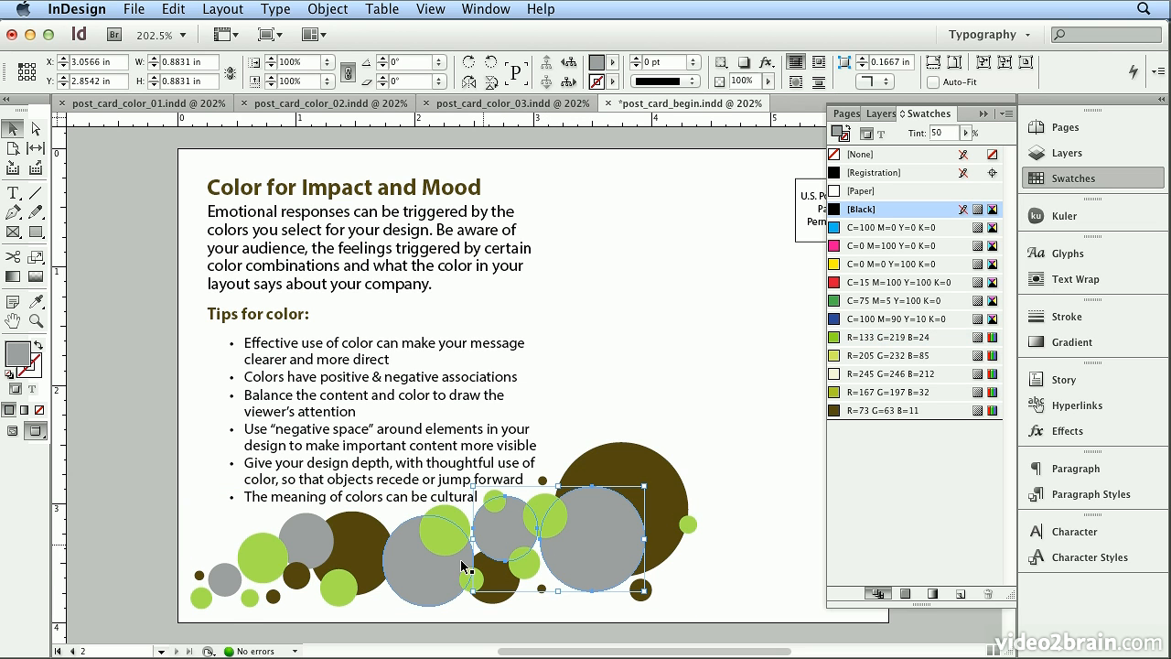
{"action": "left_click", "coordinate": [410, 566], "text": "shift"}
{"action": "left_click", "coordinate": [309, 536], "text": "shift"}
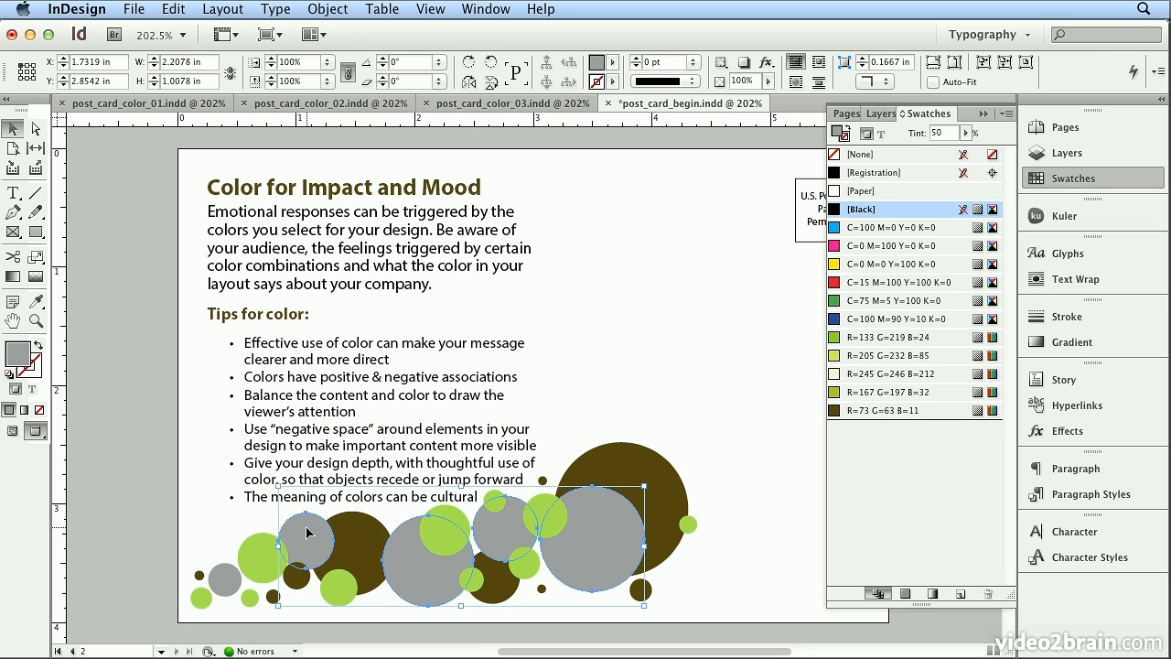
{"action": "left_click", "coordinate": [225, 578], "text": "shift"}
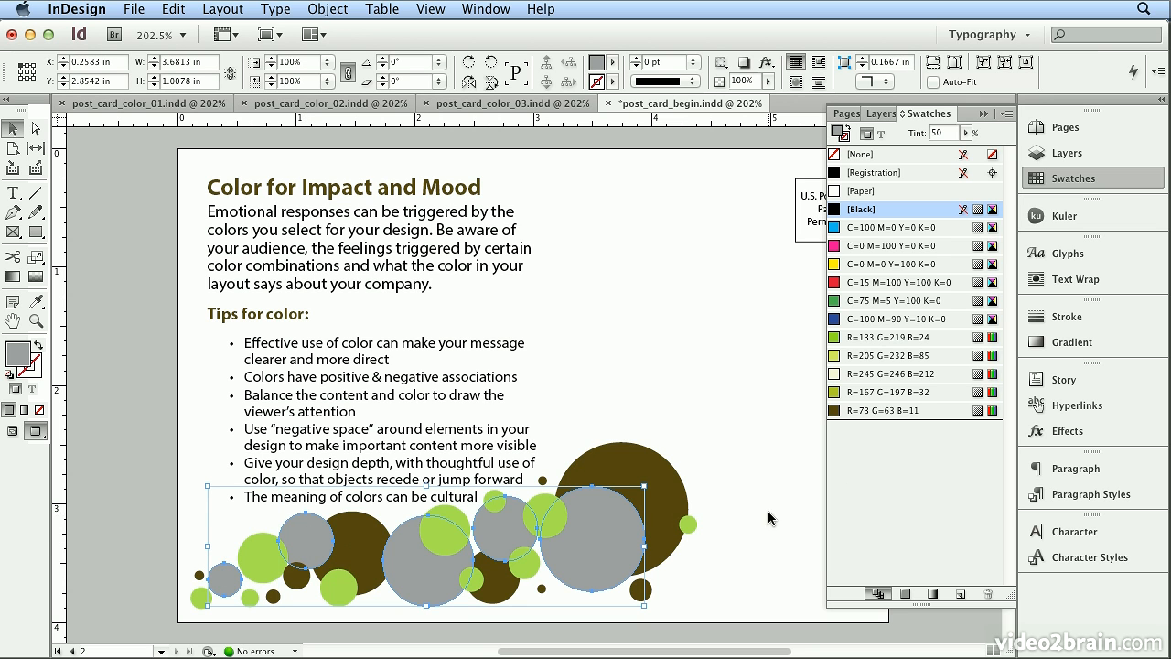
{"action": "left_click", "coordinate": [871, 356]}
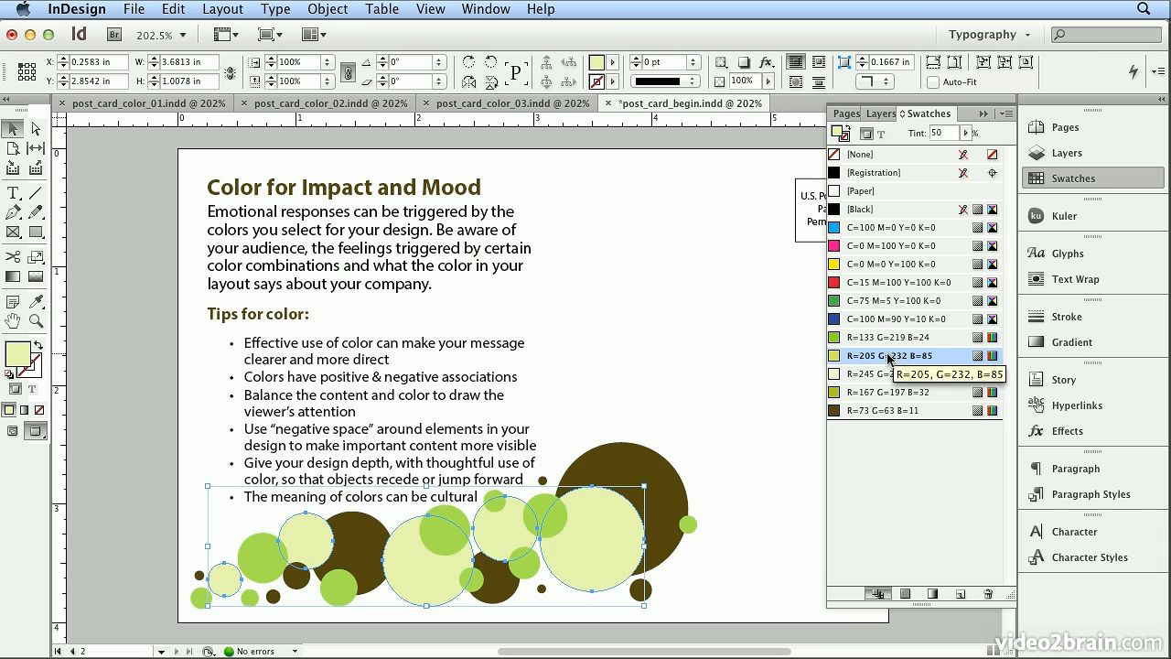
{"action": "left_click", "coordinate": [756, 588]}
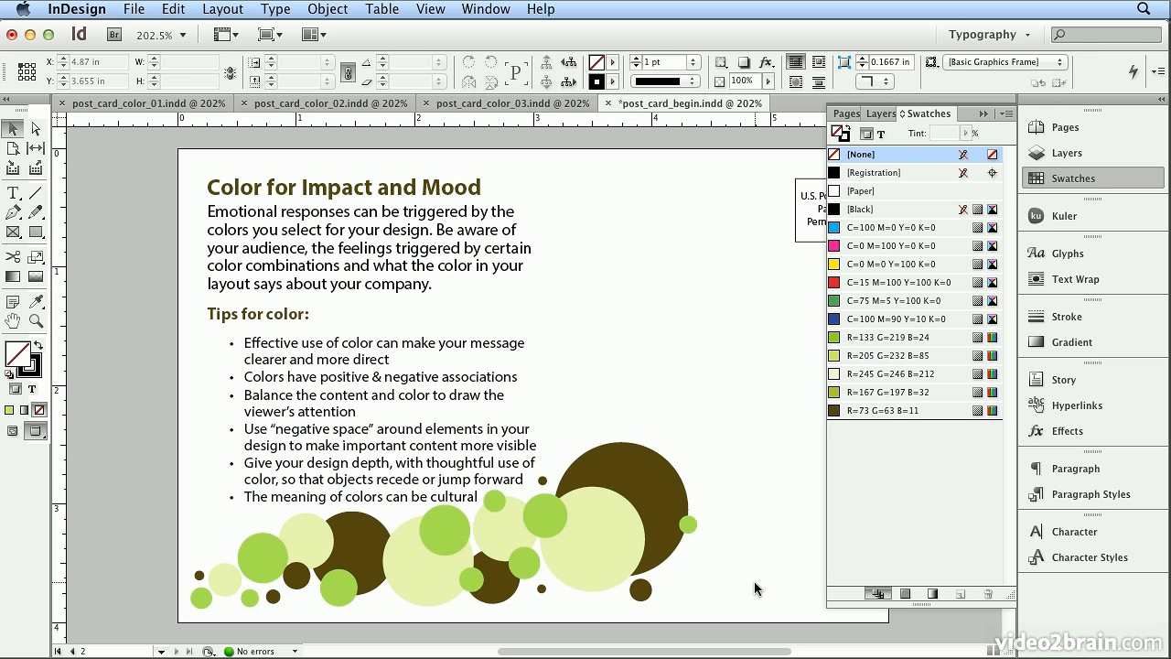
- Change the fill of all the bright green circles on page 2 to R=167 G=197 B=32
{"action": "left_click", "coordinate": [687, 524]}
{"action": "left_click", "coordinate": [547, 517], "text": "shift"}
{"action": "left_click", "coordinate": [494, 502], "text": "shift"}
{"action": "left_click", "coordinate": [526, 566], "text": "shift"}
{"action": "left_click", "coordinate": [472, 578], "text": "shift"}
{"action": "left_click", "coordinate": [447, 545], "text": "shift"}
{"action": "left_click", "coordinate": [338, 587], "text": "shift"}
{"action": "left_click", "coordinate": [262, 555], "text": "shift"}
{"action": "left_click", "coordinate": [199, 598], "text": "shift"}
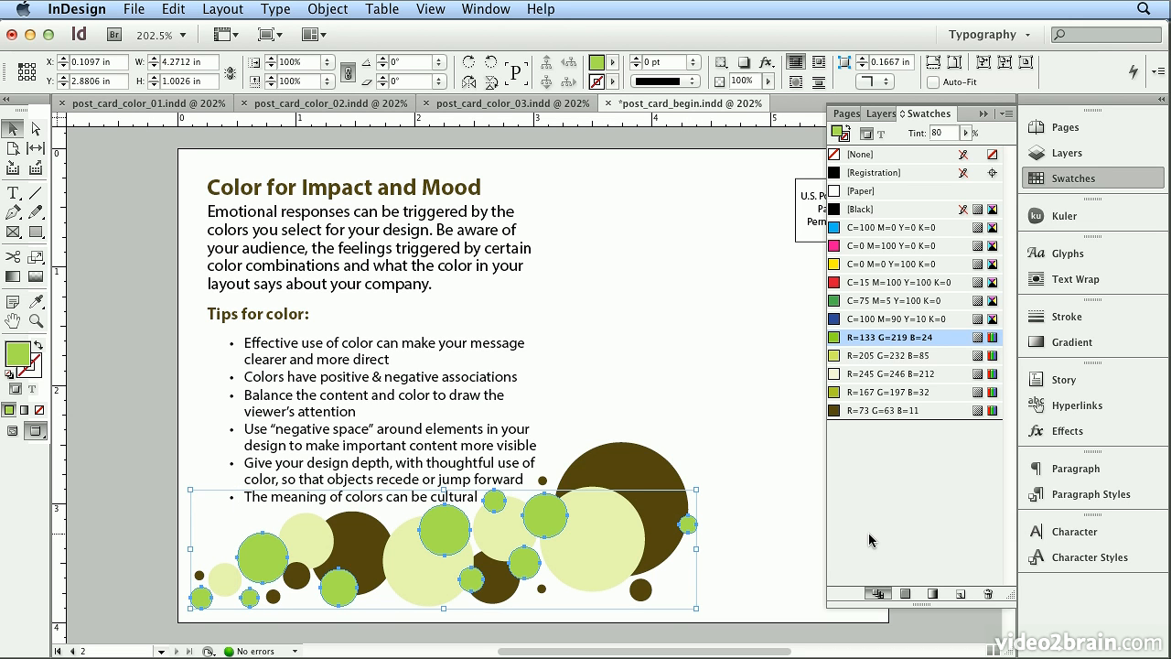
{"action": "left_click", "coordinate": [887, 393]}
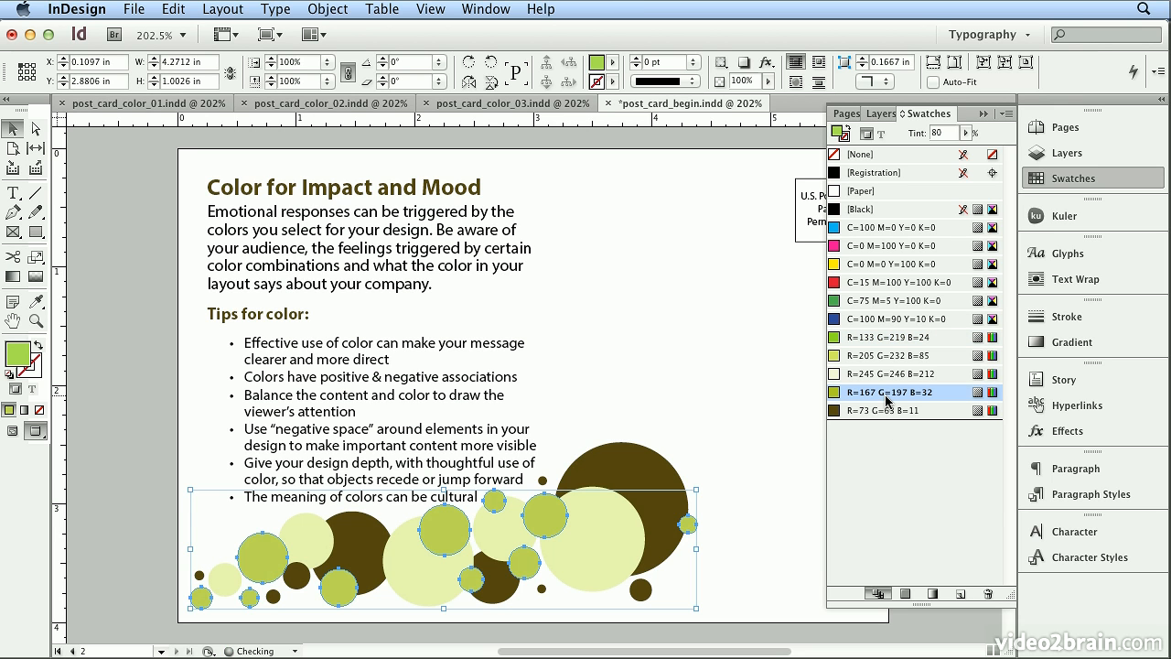
{"action": "left_click", "coordinate": [749, 441]}
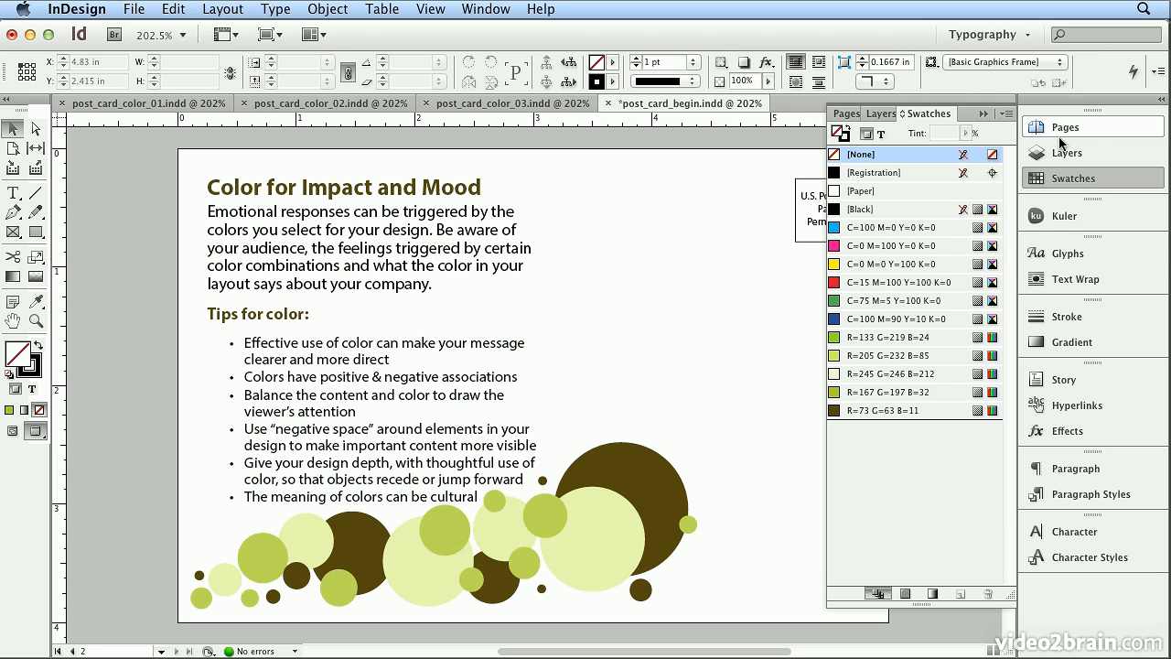
- Return to page 1 to view the front of the postcard
{"action": "left_click", "coordinate": [1062, 137]}
{"action": "double_click", "coordinate": [853, 218]}
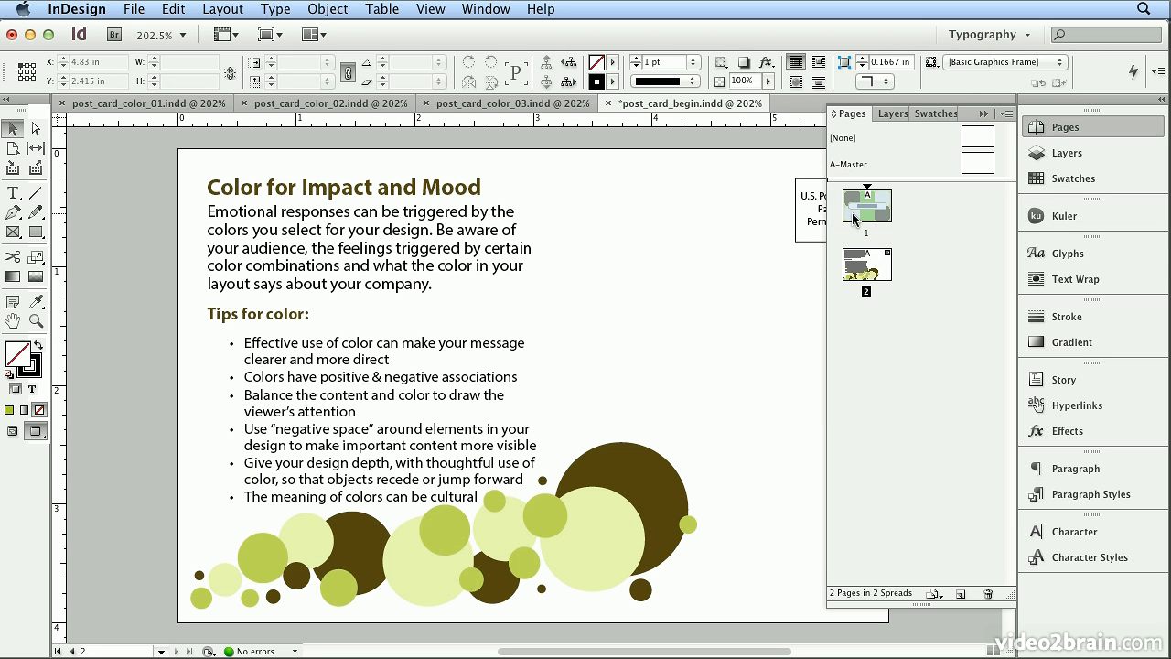
{"action": "left_click", "coordinate": [1063, 138]}
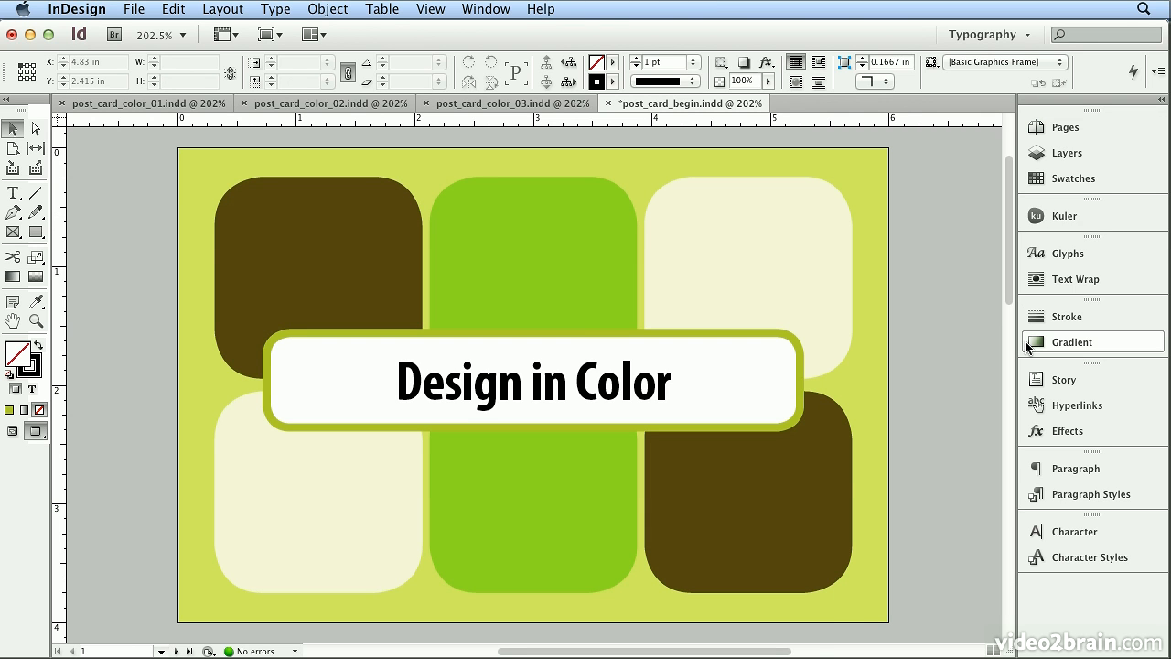
- Show the Kuler themes, locate Kuler among the extensions and collapse its panel again
{"action": "left_click", "coordinate": [1085, 207]}
{"action": "left_click", "coordinate": [486, 9]}
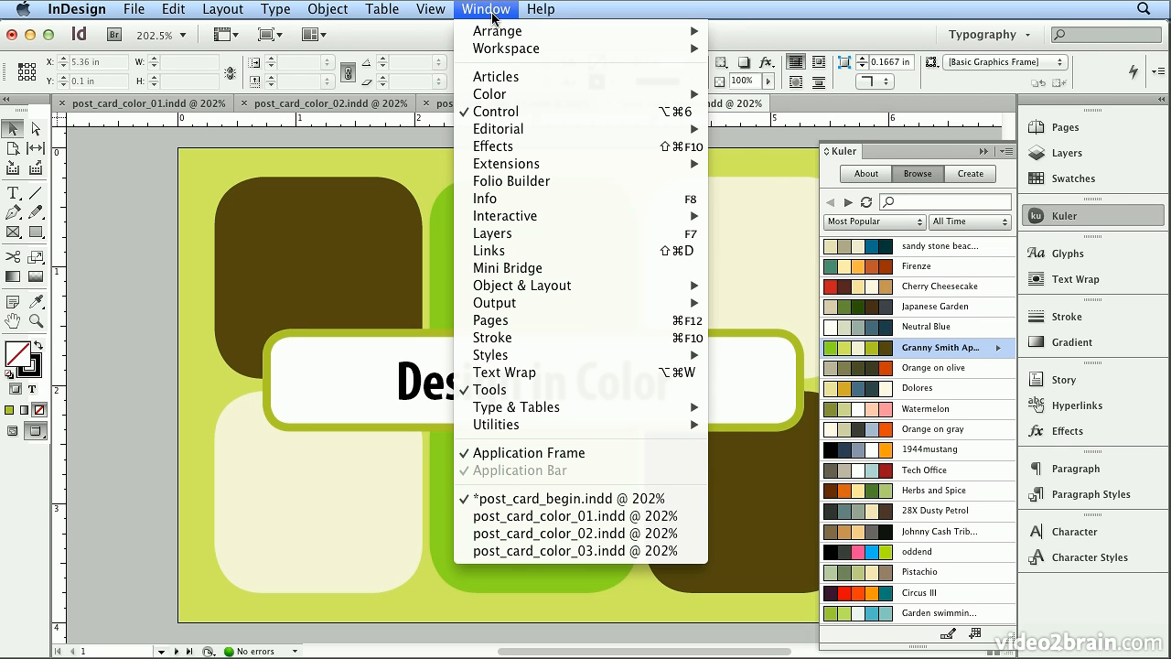
{"action": "mouse_move", "coordinate": [513, 165]}
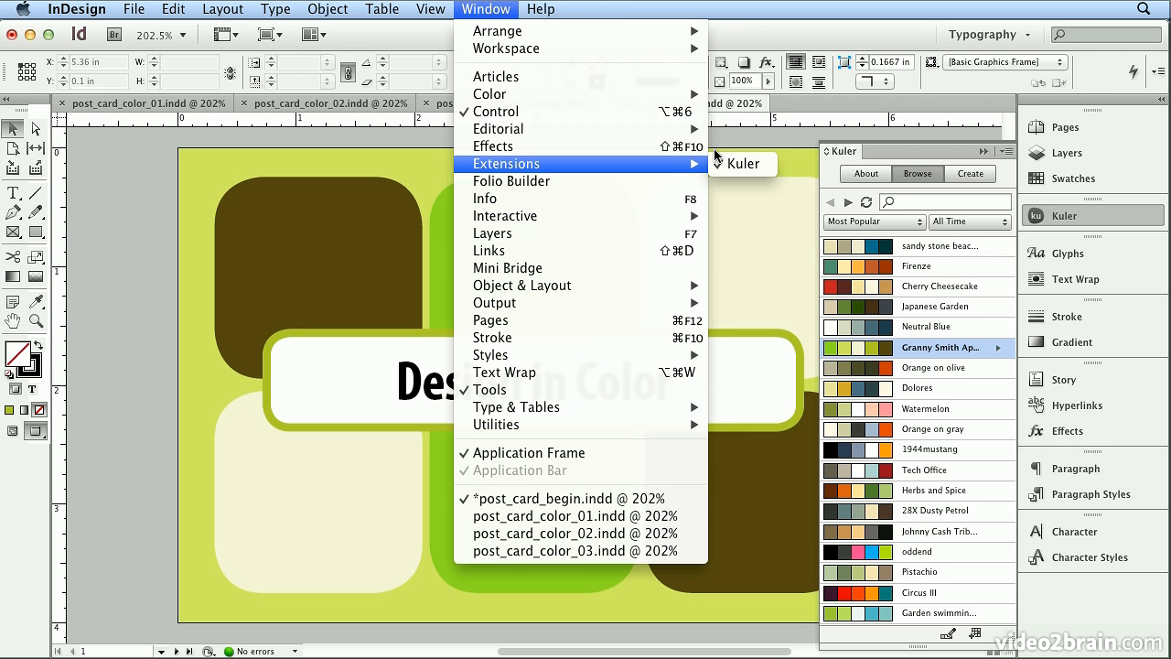
{"action": "left_click", "coordinate": [739, 164]}
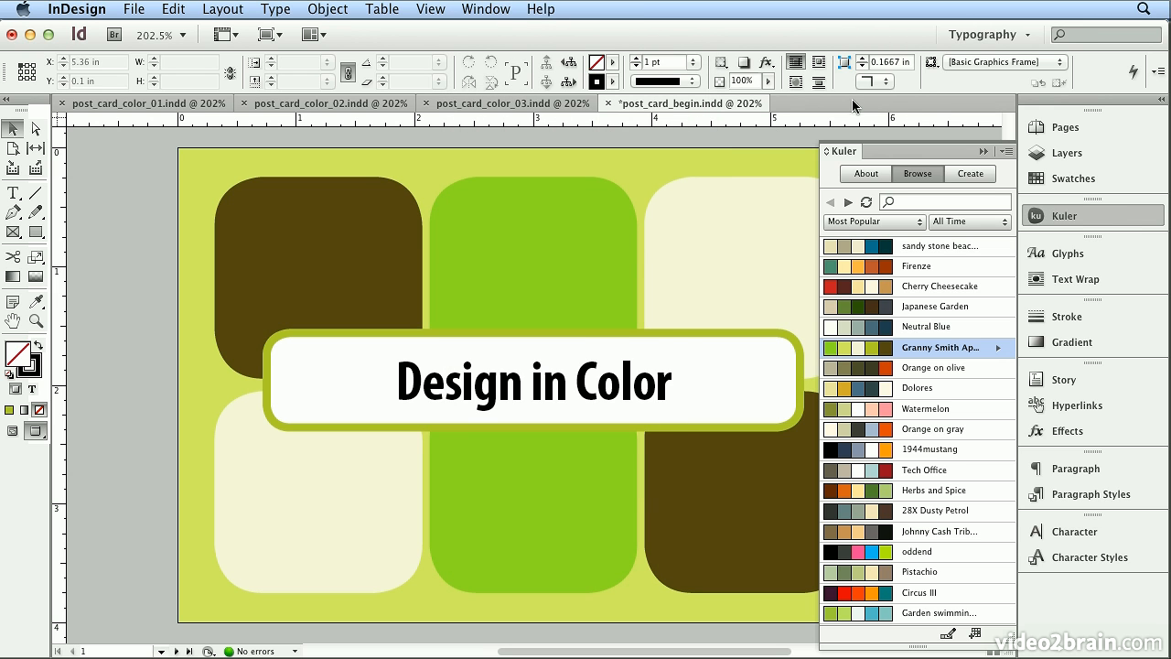
{"action": "left_click", "coordinate": [1090, 209]}
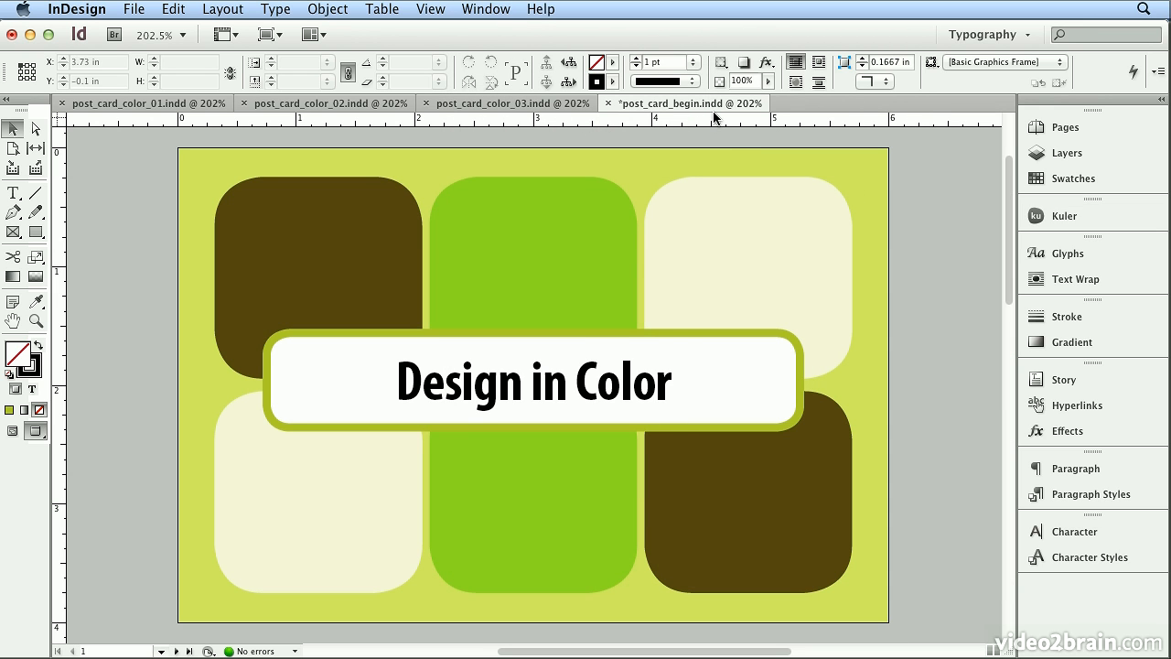